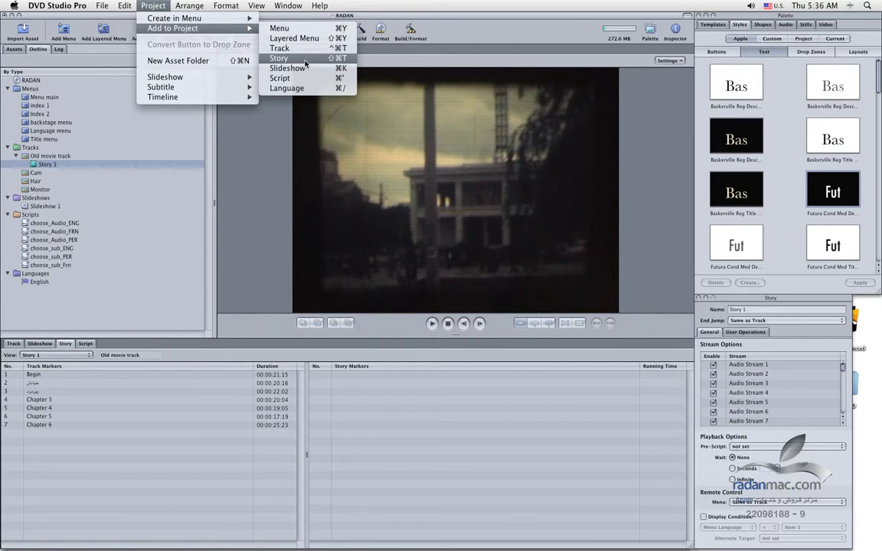
- Examine the chapter markers, video clip and audio and subtitle streams of Old movie track in its timeline
click(52, 168)
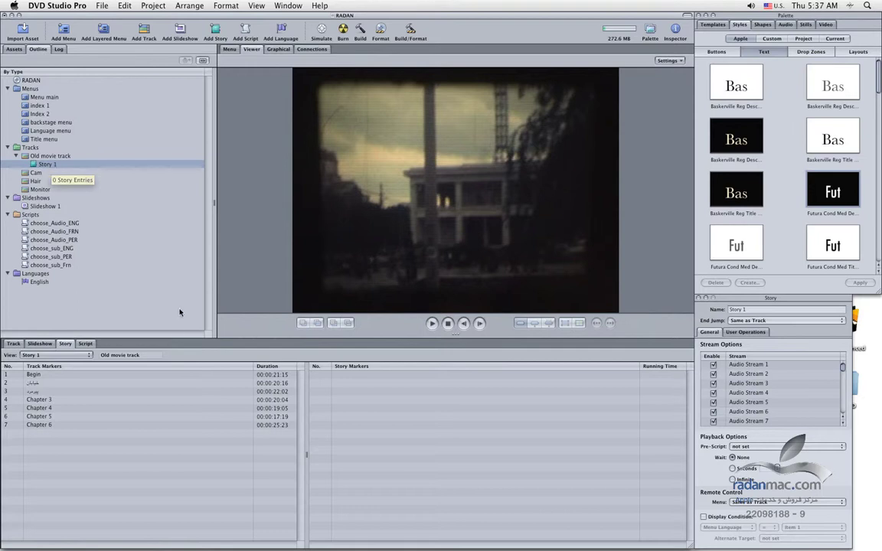
click(15, 344)
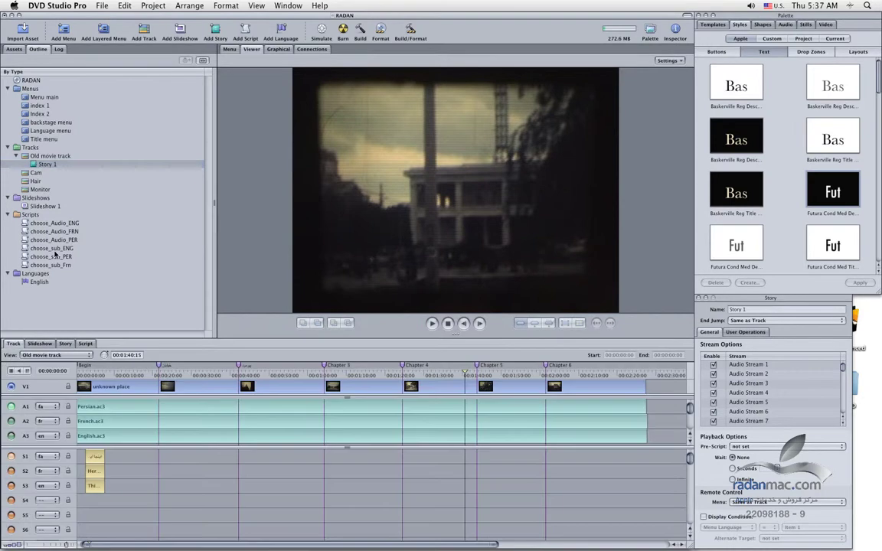
click(160, 373)
drag(229, 384, 235, 395)
click(255, 375)
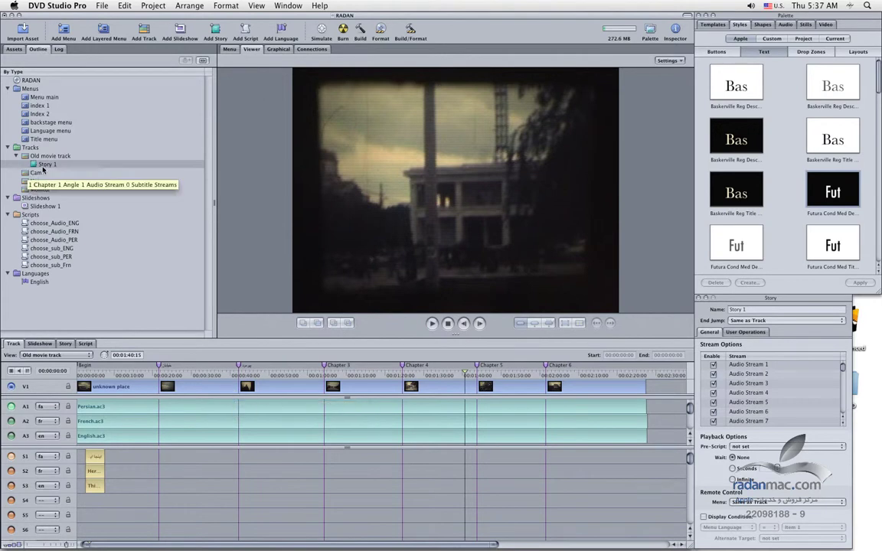
drag(254, 375, 252, 379)
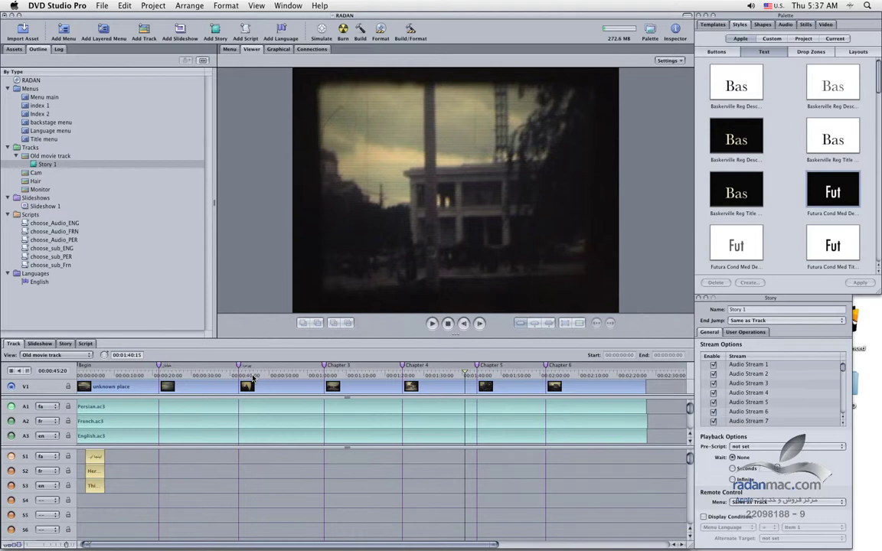
click(127, 388)
scroll(94, 392, left, 1)
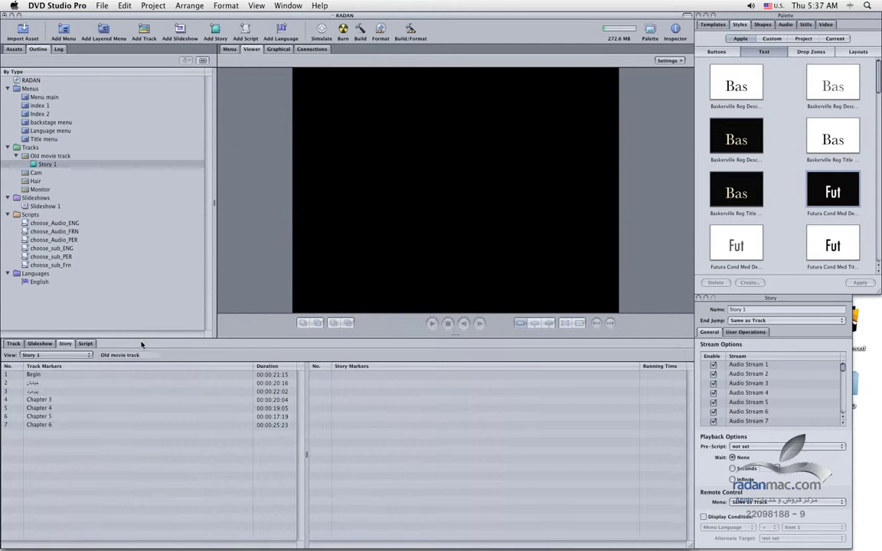
- Open Story 1 and add the Begin track marker as its first story marker
double_click(46, 163)
click(33, 375)
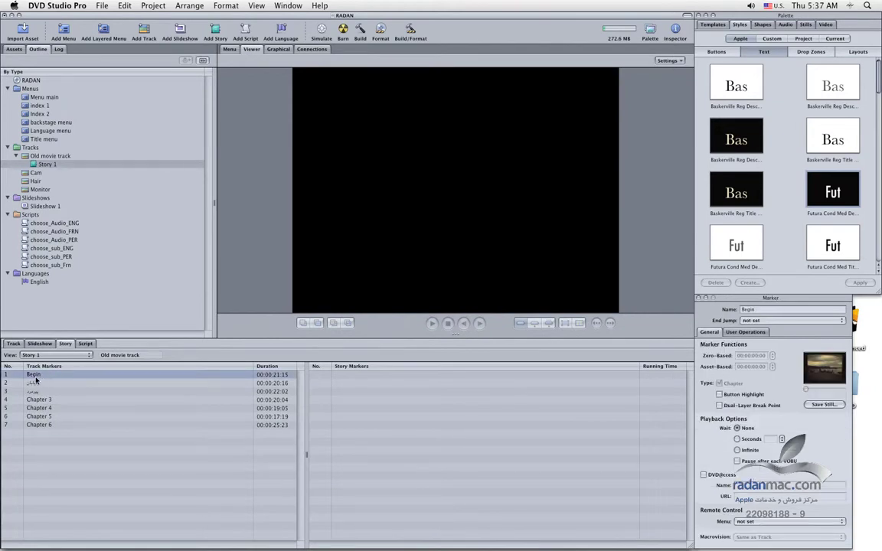
drag(38, 375, 362, 382)
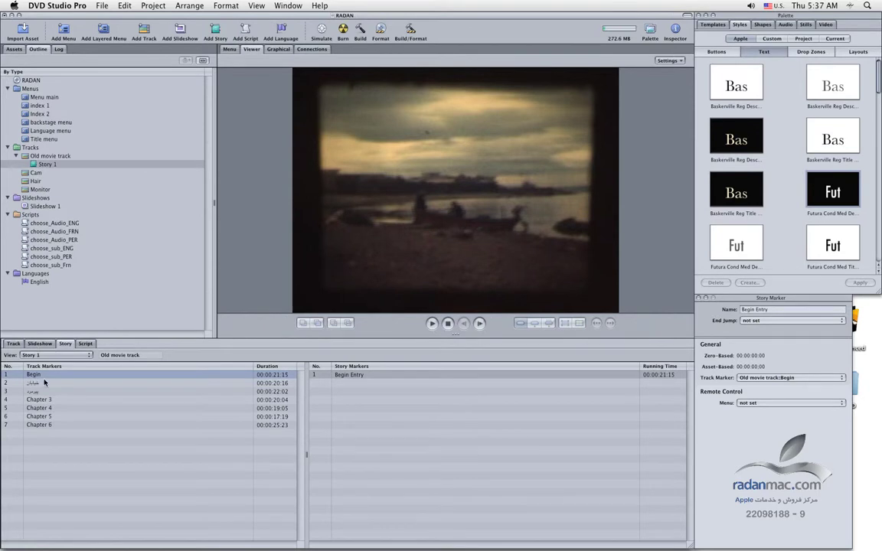
- Check the chapter markers in the track timeline, and add track marker 2 to Story 1 as its second story marker
click(16, 344)
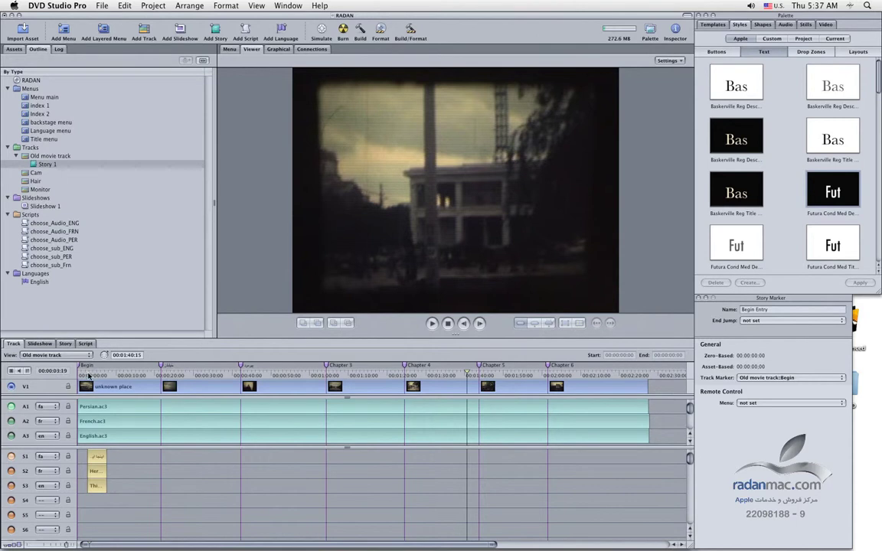
click(33, 344)
click(85, 344)
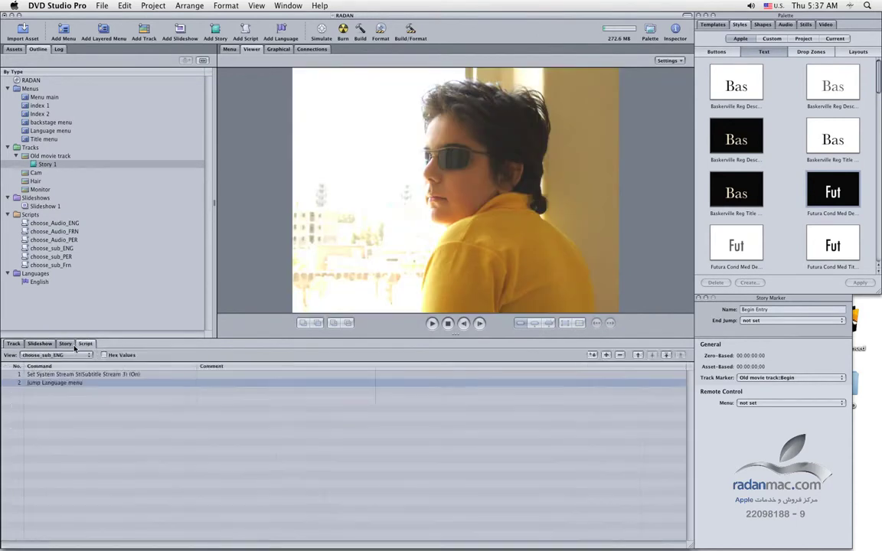
click(70, 344)
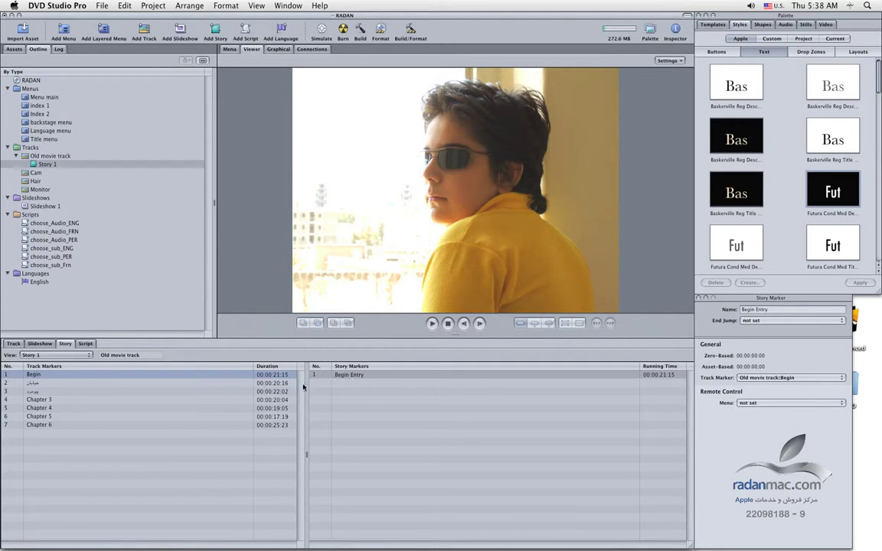
click(13, 344)
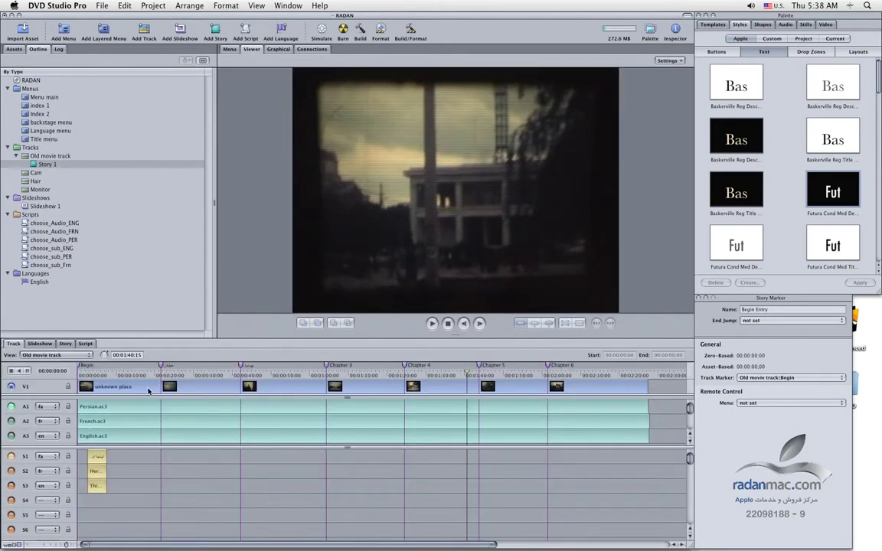
click(82, 370)
click(65, 343)
drag(41, 390, 358, 397)
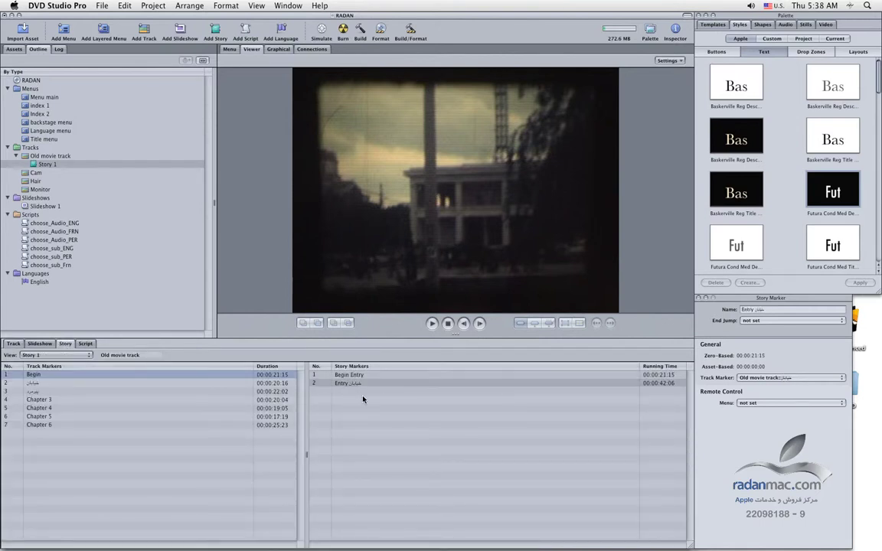
- Set the remote control menu of the Begin Entry story marker to Menu main
click(365, 376)
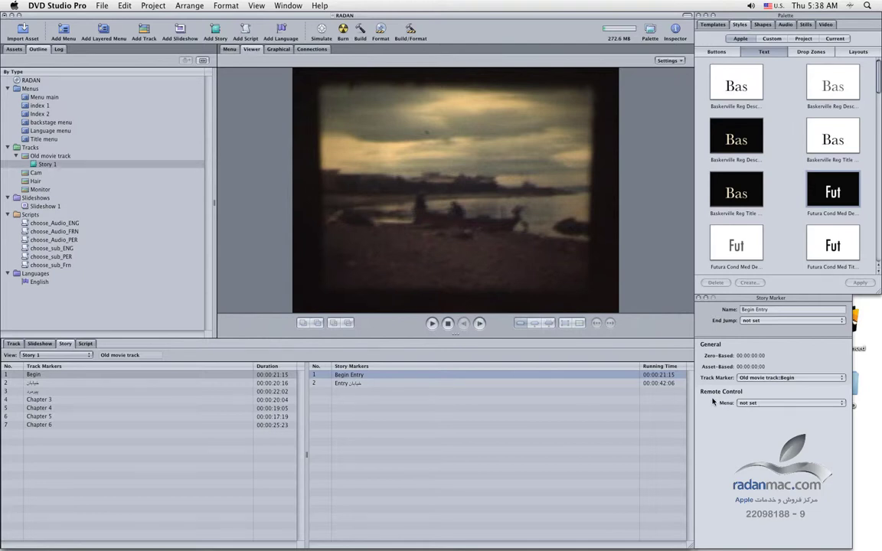
click(754, 403)
mouse_move(757, 411)
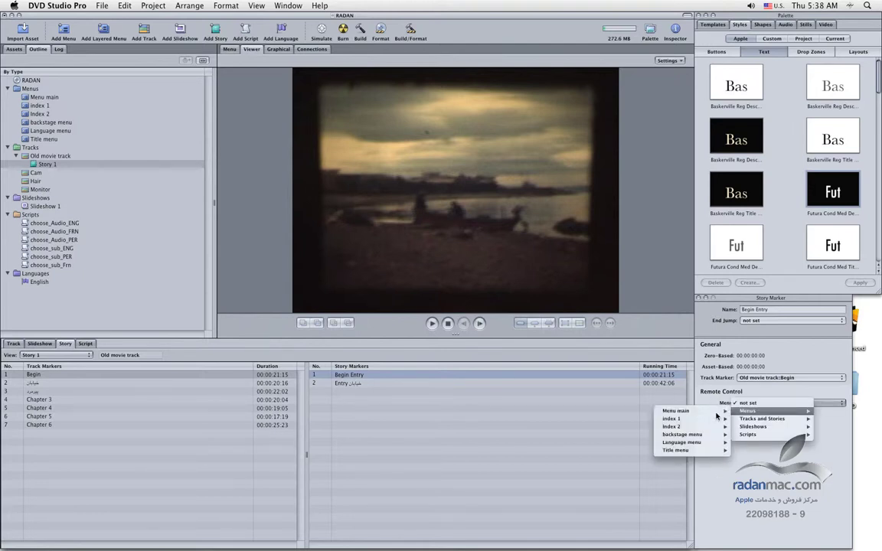
mouse_move(685, 411)
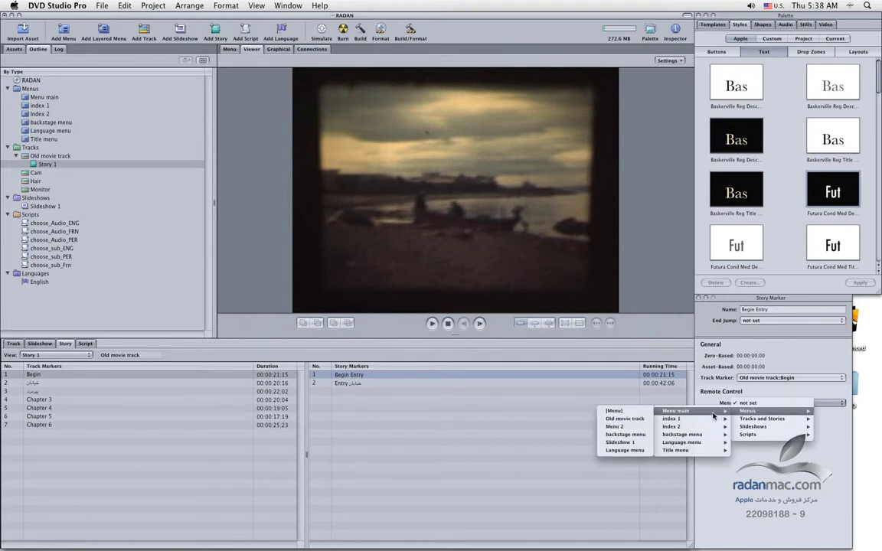
click(645, 412)
- Set the remote control menu of the second story marker to Menu main
click(441, 383)
click(765, 403)
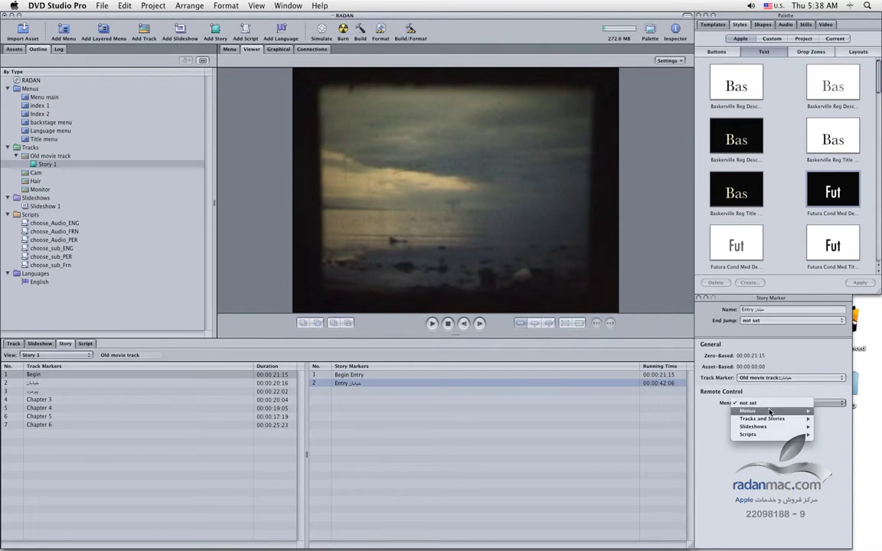
mouse_move(769, 412)
mouse_move(620, 371)
click(566, 370)
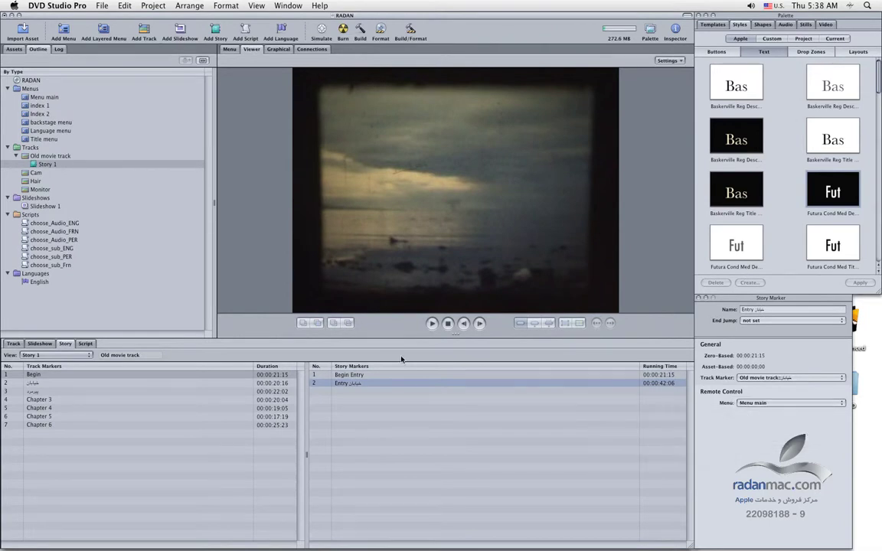
- In the graphical project view, move the Story 1 tile up beside Menu main and shift the Menu main tile slightly
click(277, 49)
drag(406, 191, 460, 122)
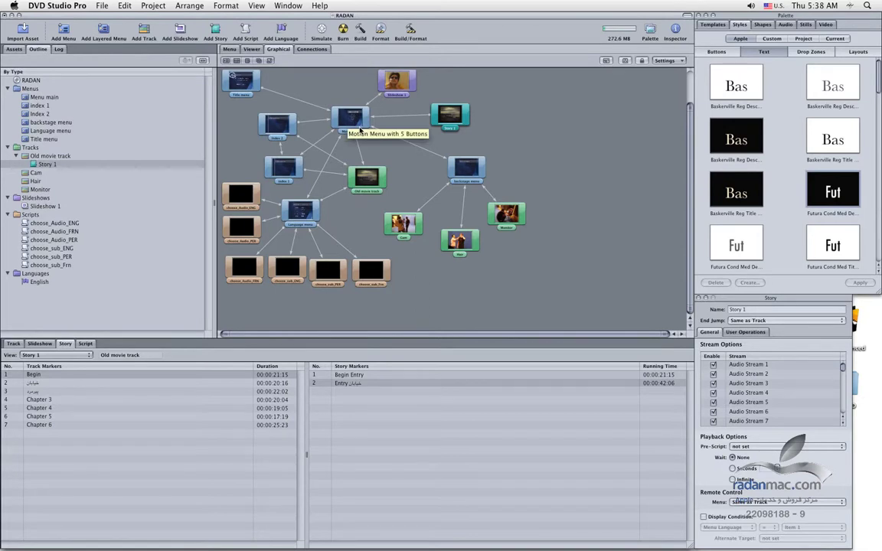
mouse_move(360, 131)
mouse_down()
mouse_move(366, 141)
mouse_move(374, 135)
mouse_up()
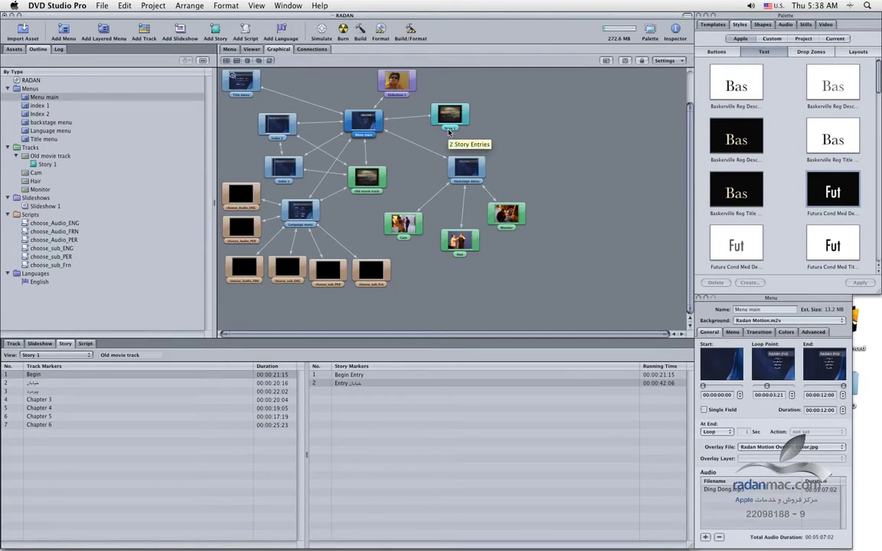
- Open the Index 2 menu, draw a new button beside the Chapter 6 button and link it to Story 1
click(292, 172)
double_click(41, 114)
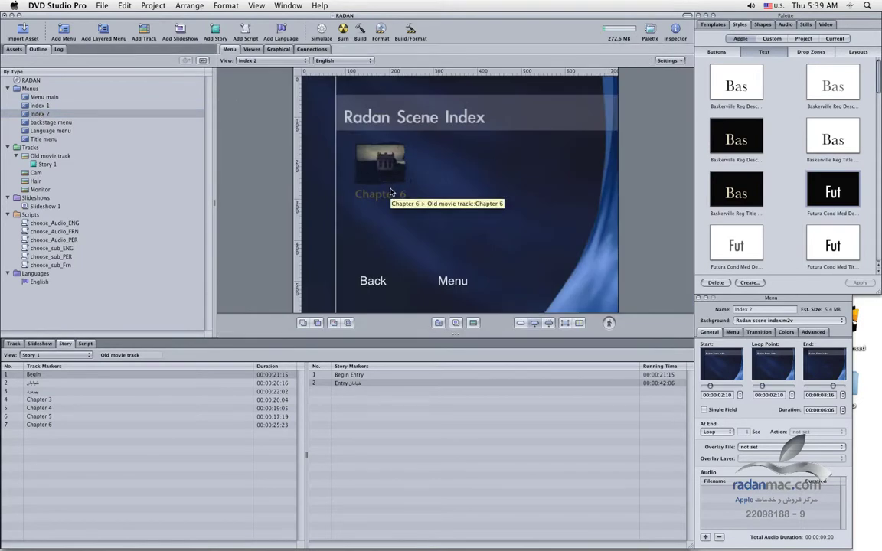
drag(429, 148, 489, 192)
drag(35, 164, 456, 186)
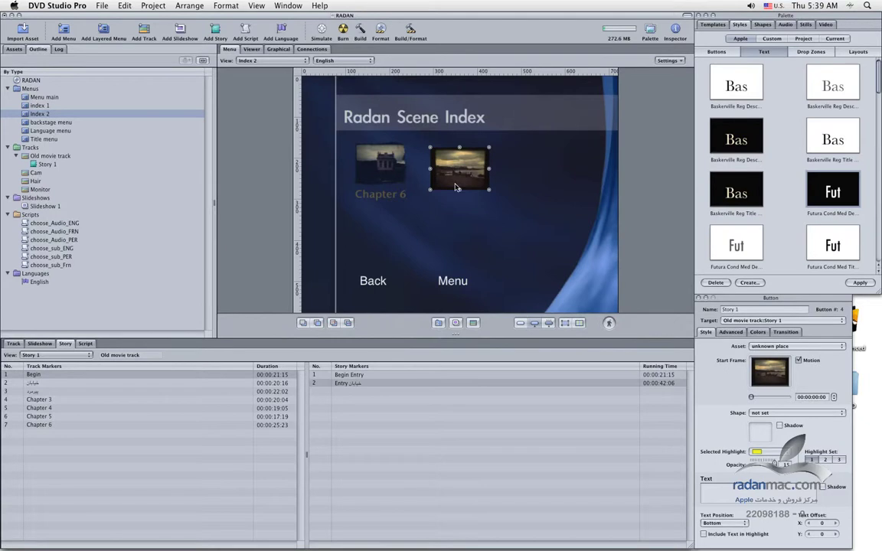
- In the graphical project view, move the Story 1 tile below Index 2 and place the Index 2 tile under Title menu
click(279, 49)
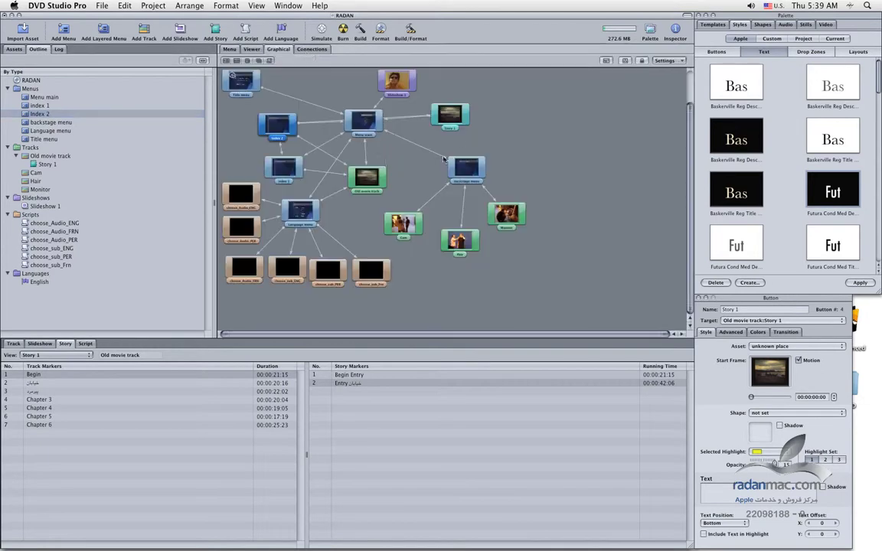
drag(461, 121, 227, 160)
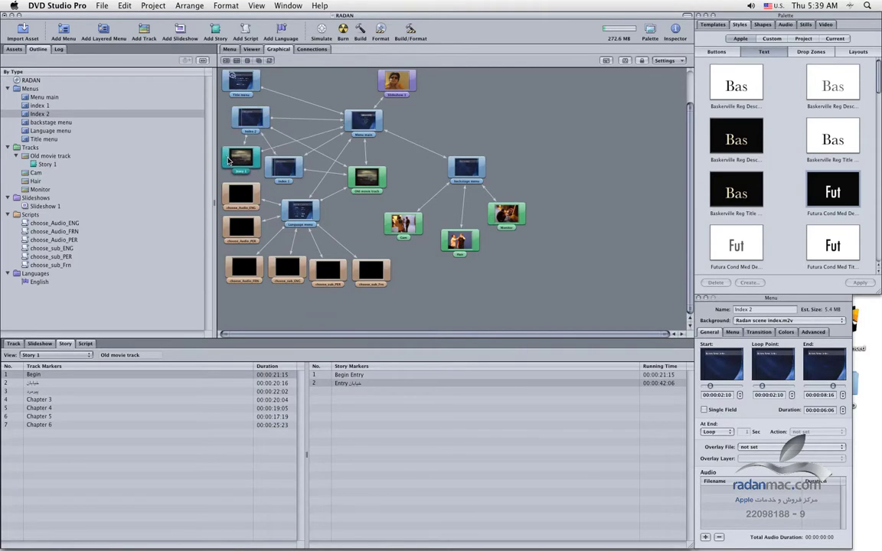
drag(246, 127, 243, 122)
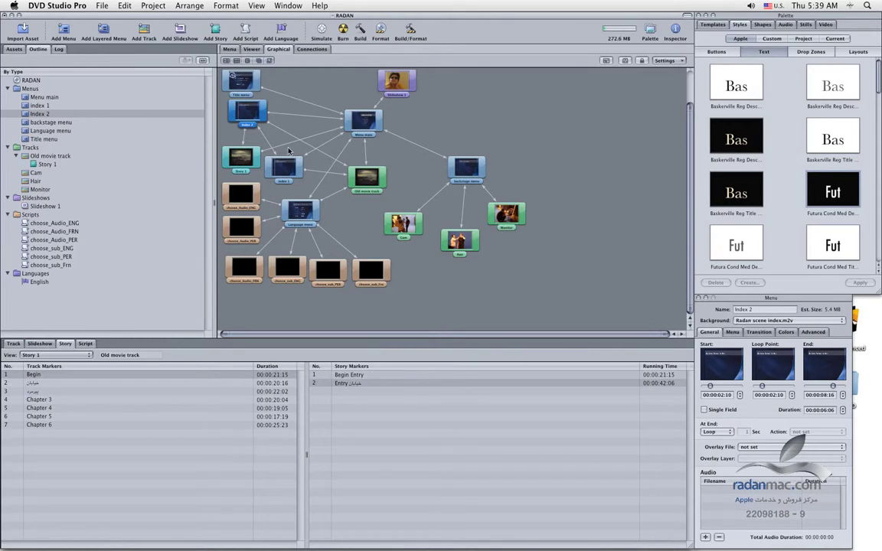
- Simulate the Index 2 menu, play the story from its new button and close the simulator
click(231, 49)
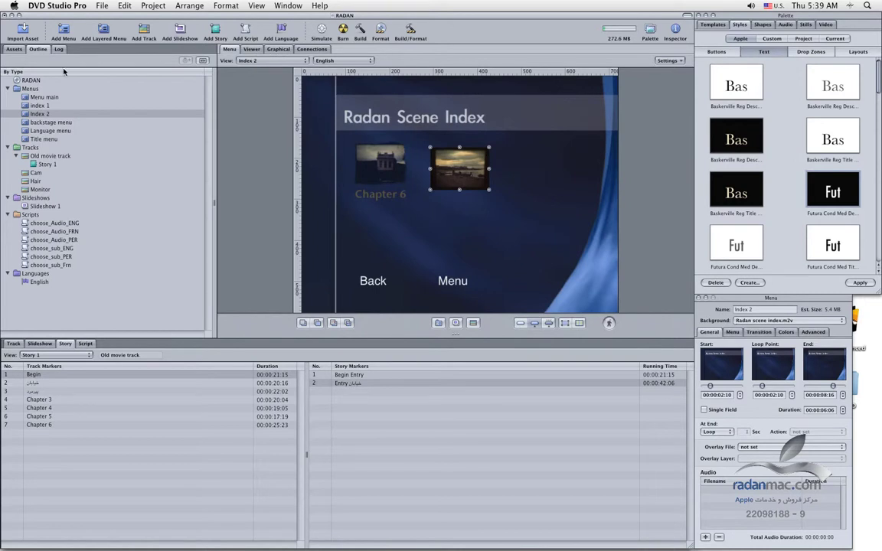
right_click(47, 115)
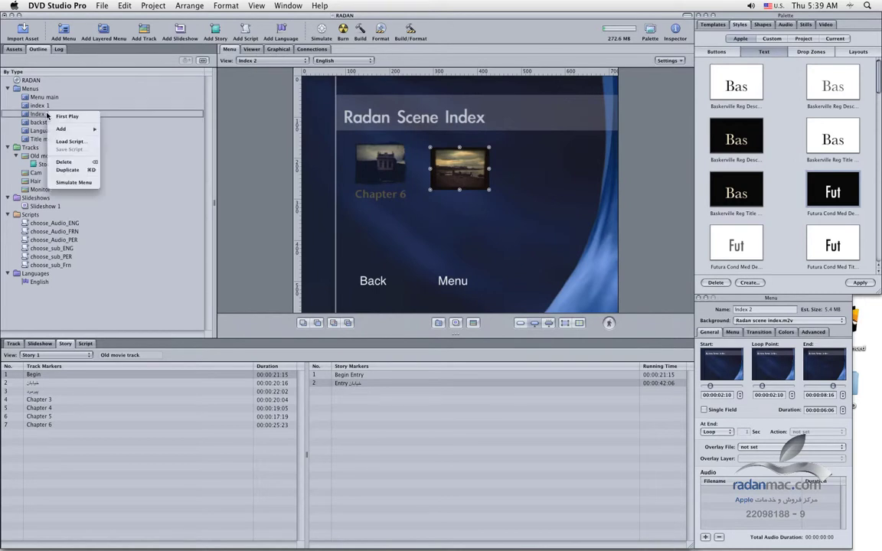
click(69, 173)
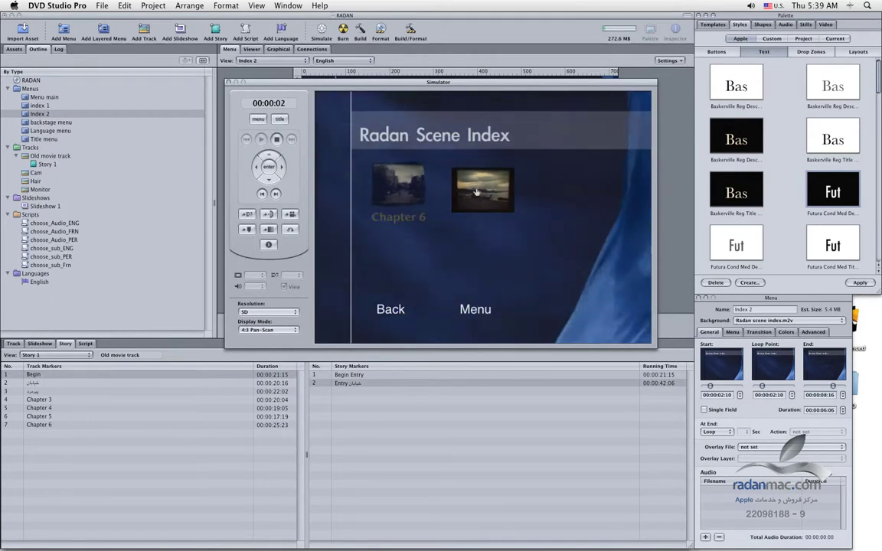
click(465, 205)
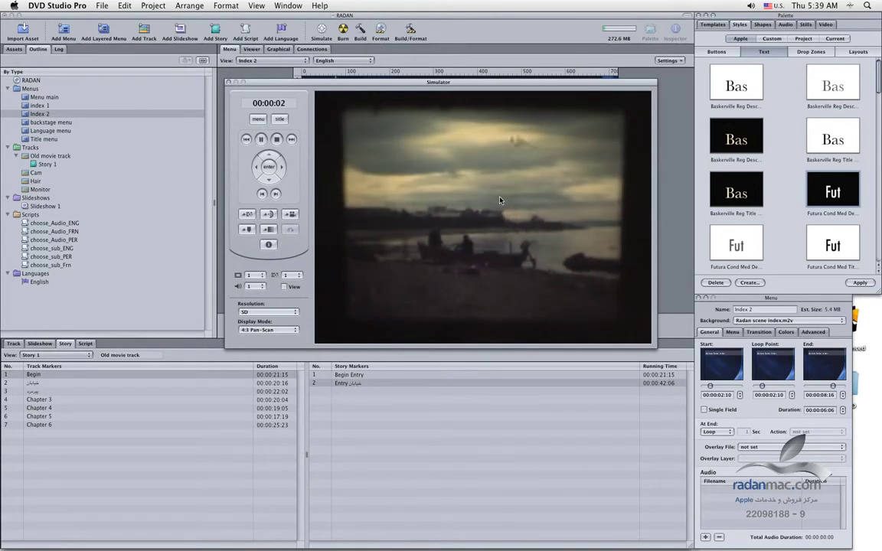
click(228, 82)
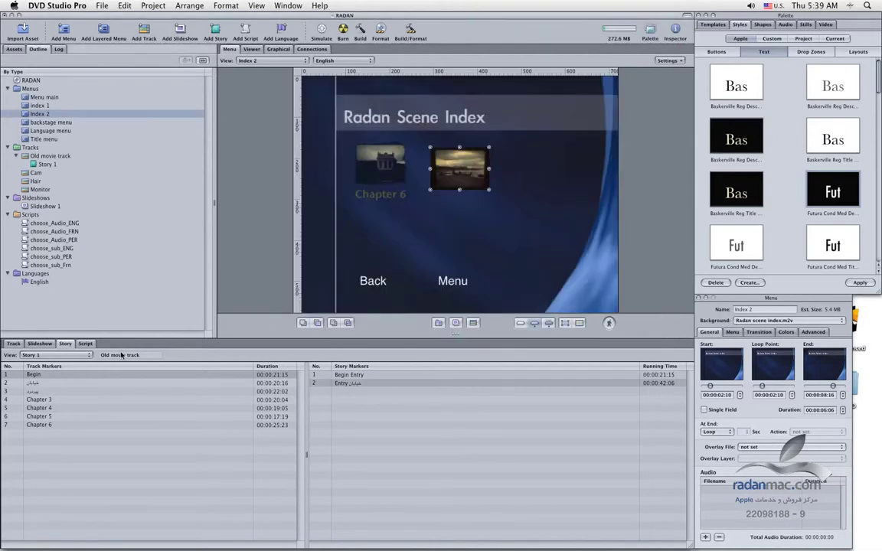
- Disable Audio Streams 2 through 8 in the stream options of Story 1
click(46, 165)
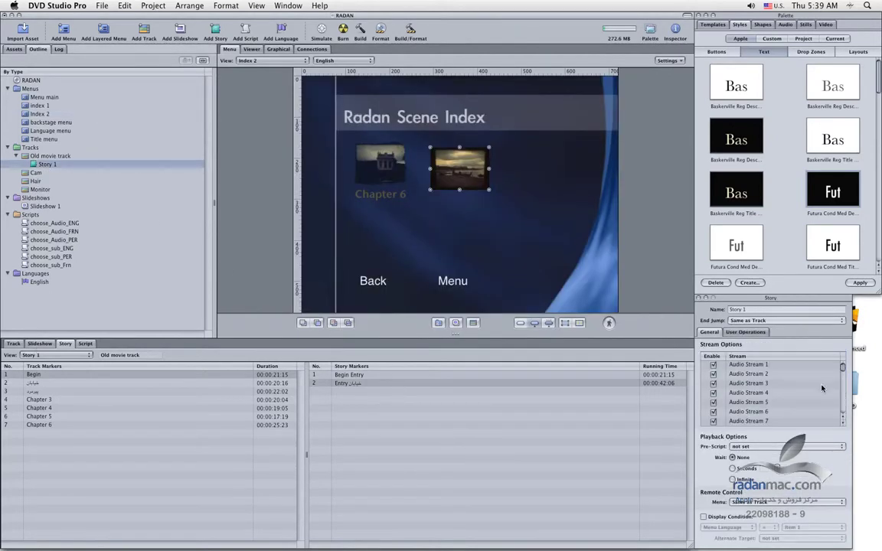
mouse_move(842, 368)
mouse_down()
mouse_move(846, 414)
mouse_move(842, 368)
mouse_up()
click(13, 343)
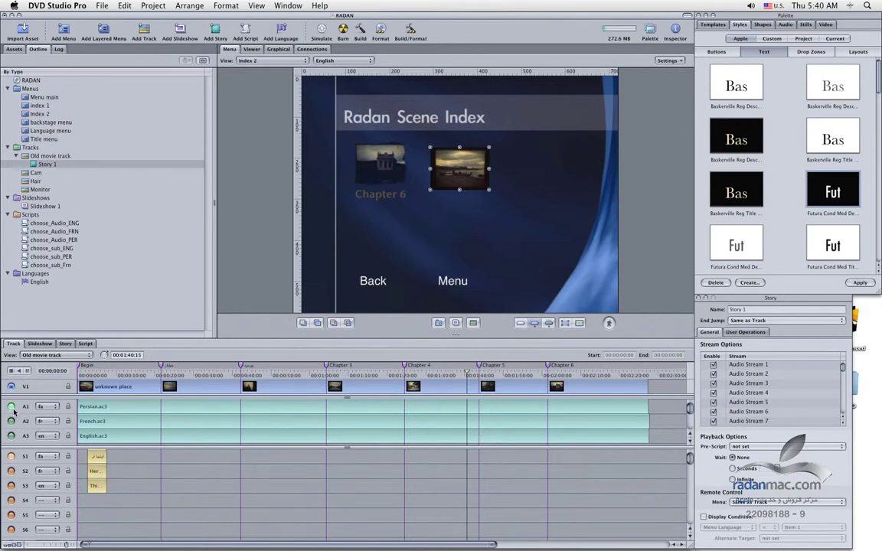
click(50, 166)
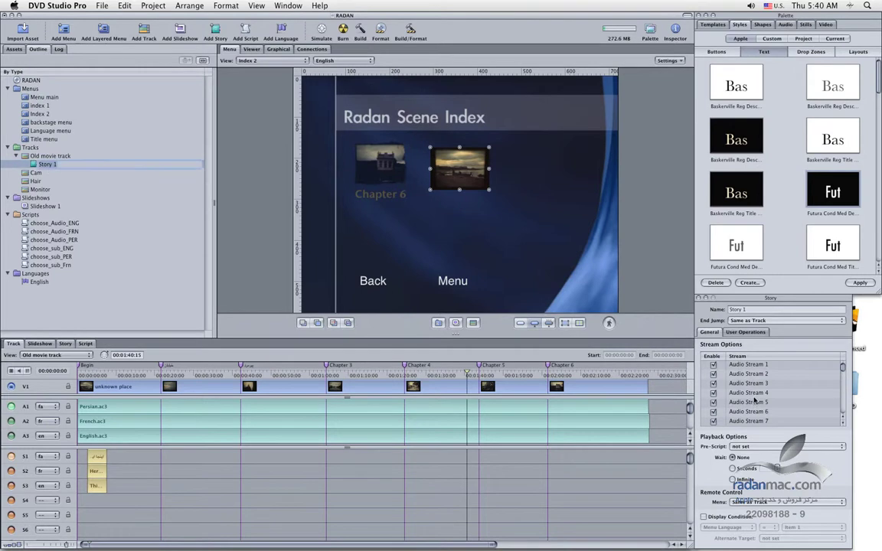
click(713, 373)
click(713, 383)
click(714, 392)
click(714, 402)
click(713, 412)
scroll(714, 415, down, 2)
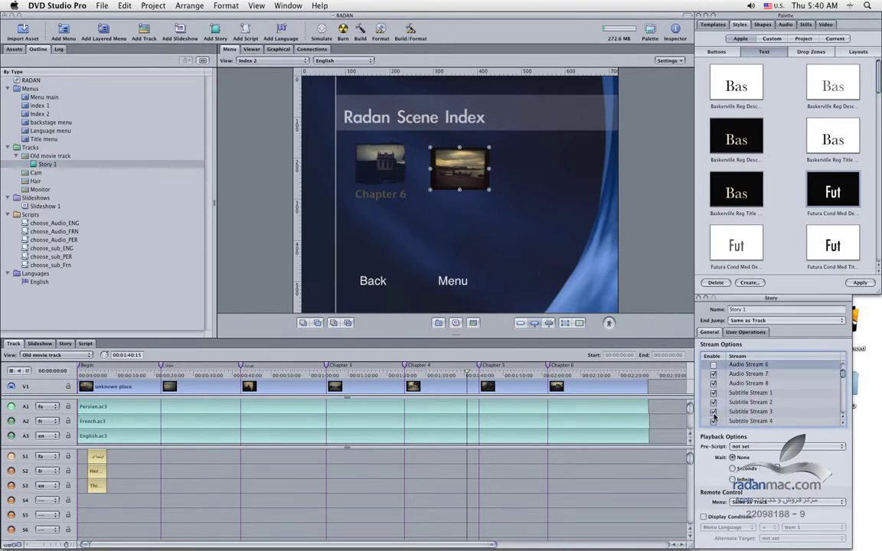
click(714, 373)
click(714, 382)
- Disable Subtitle Streams 1 through 4 in the stream options of Story 1
click(713, 393)
click(713, 402)
click(713, 412)
click(713, 421)
scroll(727, 398, down, 3)
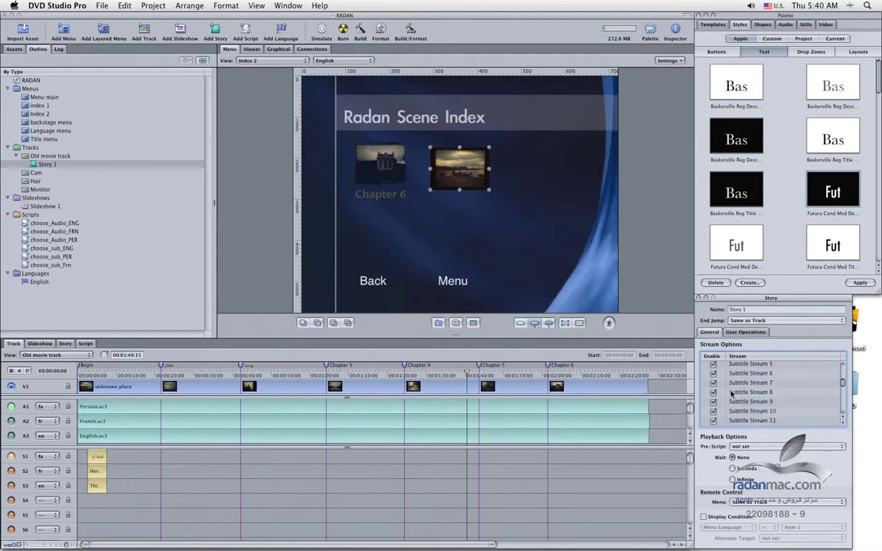
scroll(731, 394, up, 2)
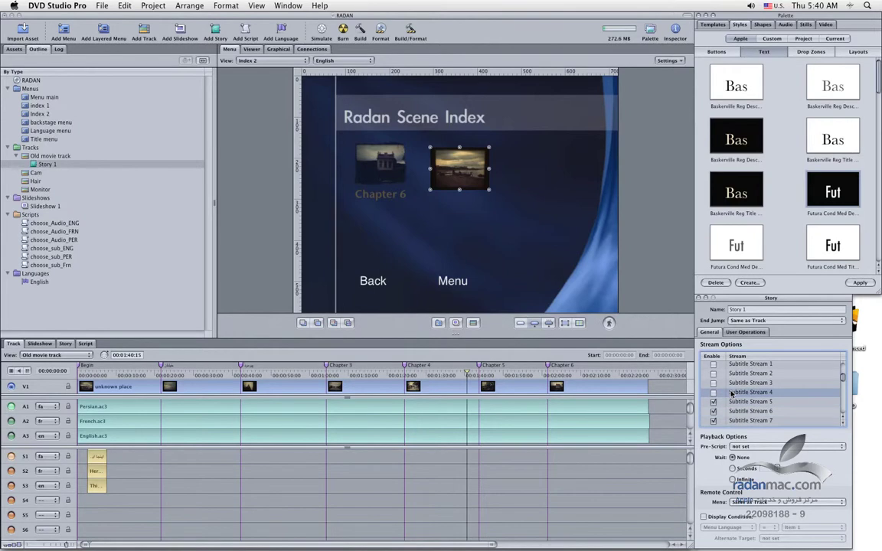
- Disable Subtitle Streams 27 through 32 in the stream options of Story 1
scroll(716, 394, up, 1)
scroll(713, 393, up, 2)
mouse_move(713, 393)
mouse_down()
mouse_move(713, 420)
mouse_move(712, 411)
mouse_up()
click(713, 421)
click(712, 411)
click(715, 366)
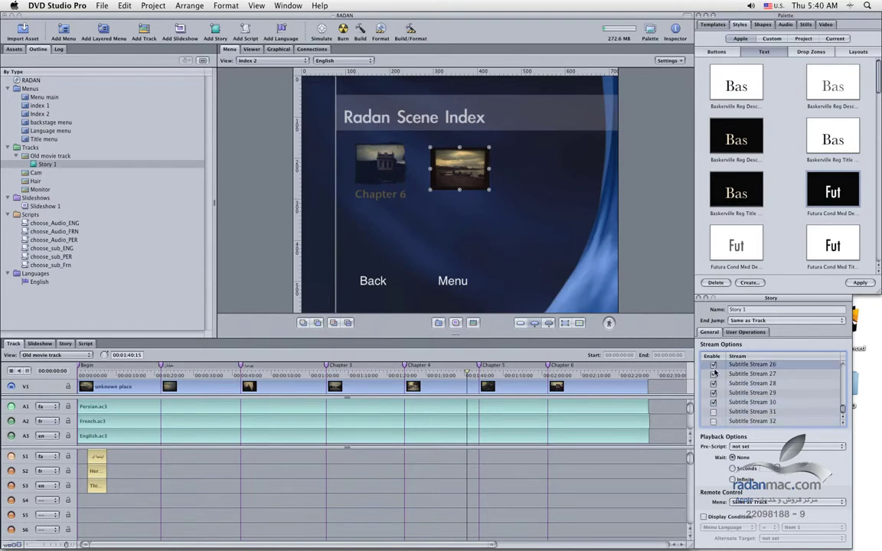
click(713, 383)
click(712, 391)
click(712, 373)
click(746, 364)
- Disable Subtitle Streams 21 through 26 in the stream options of Story 1
click(733, 404)
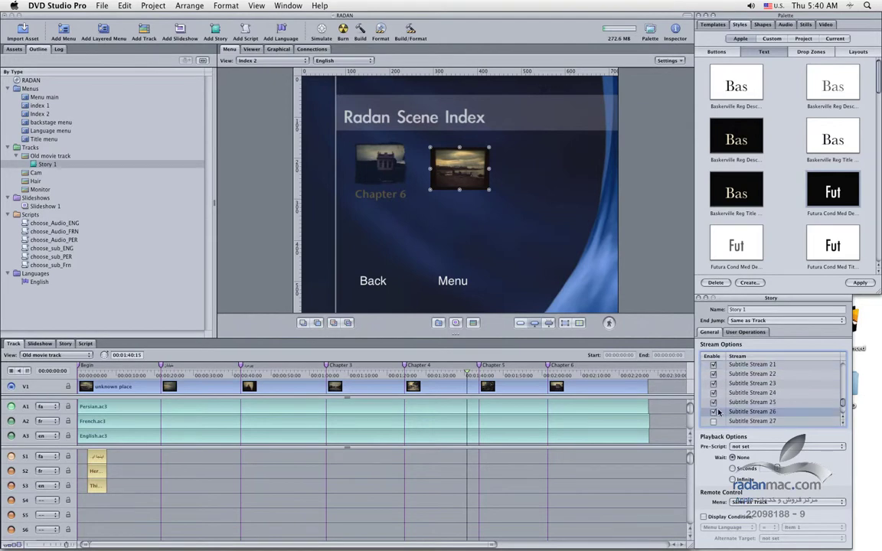
scroll(716, 391, up, 3)
click(714, 386)
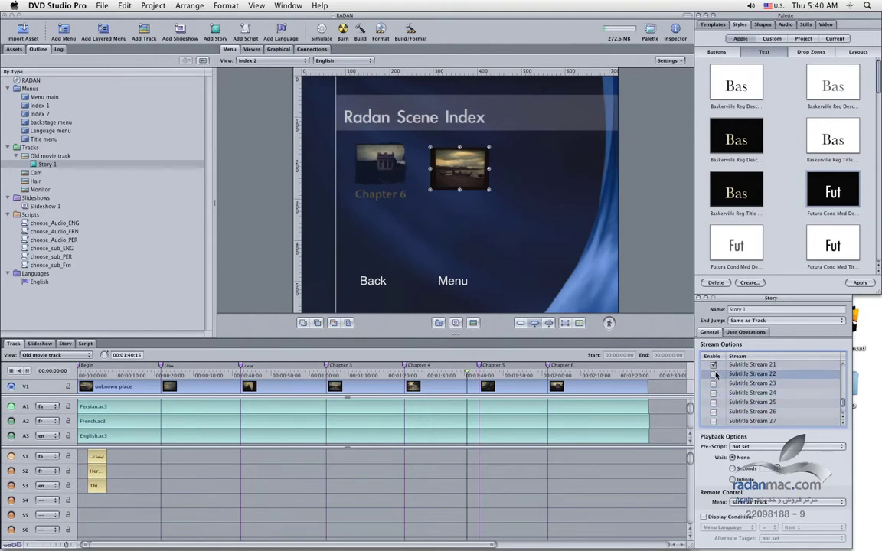
click(713, 374)
click(713, 365)
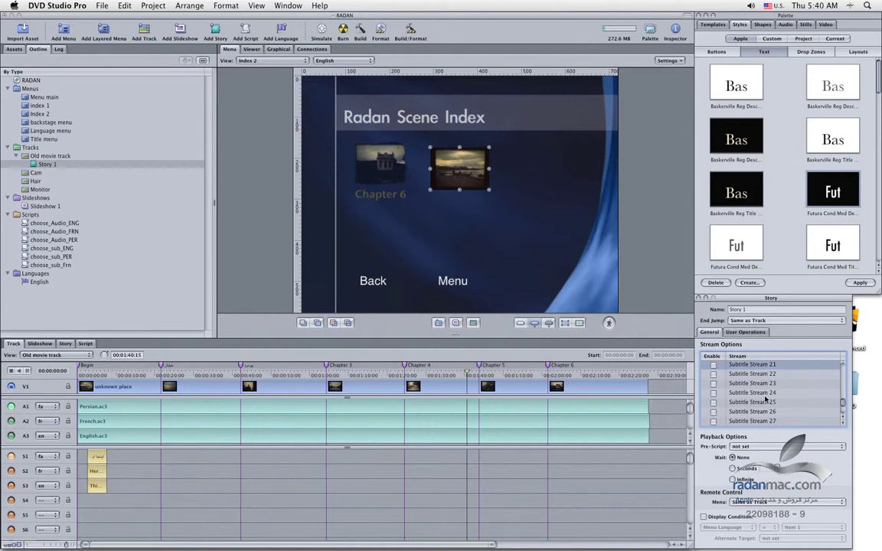
- Disable Subtitle Streams 13 through 20 in the stream options of Story 1
scroll(764, 400, up, 3)
scroll(764, 400, down, 1)
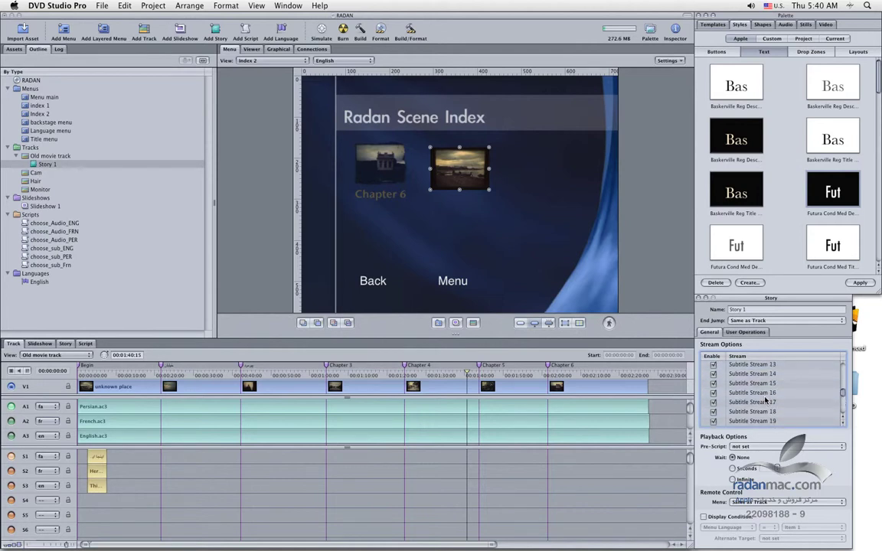
click(713, 384)
click(713, 373)
scroll(713, 391, up, 3)
click(712, 411)
click(713, 392)
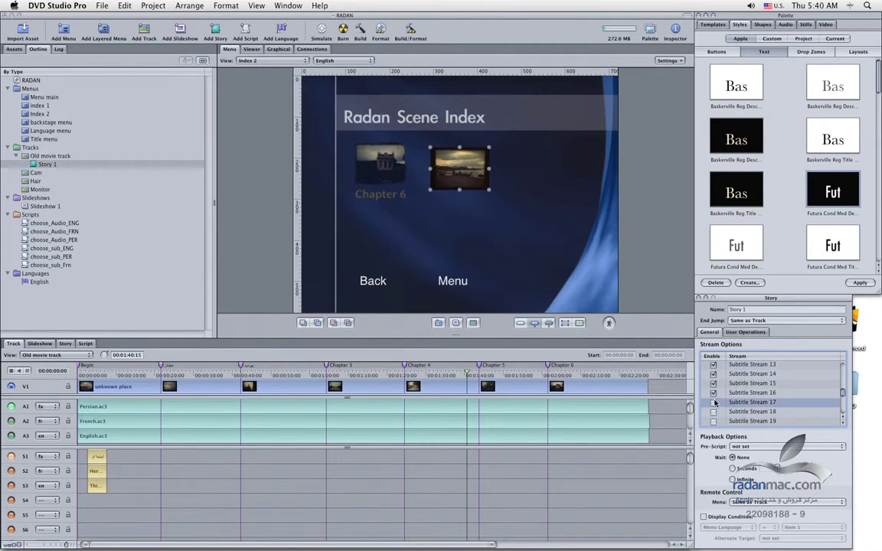
click(713, 402)
click(712, 382)
click(712, 374)
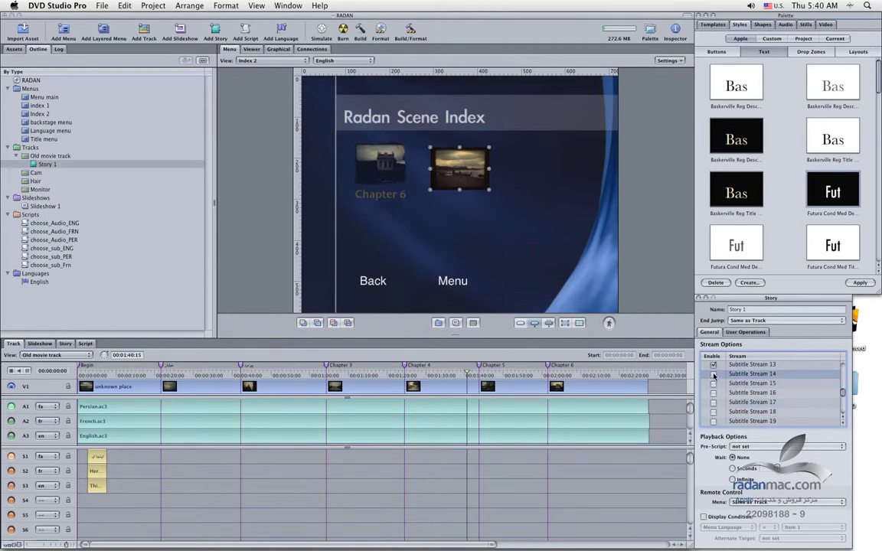
click(712, 364)
- Disable the remaining Subtitle Streams up to Subtitle Stream 12 in the stream options of Story 1
scroll(739, 393, up, 3)
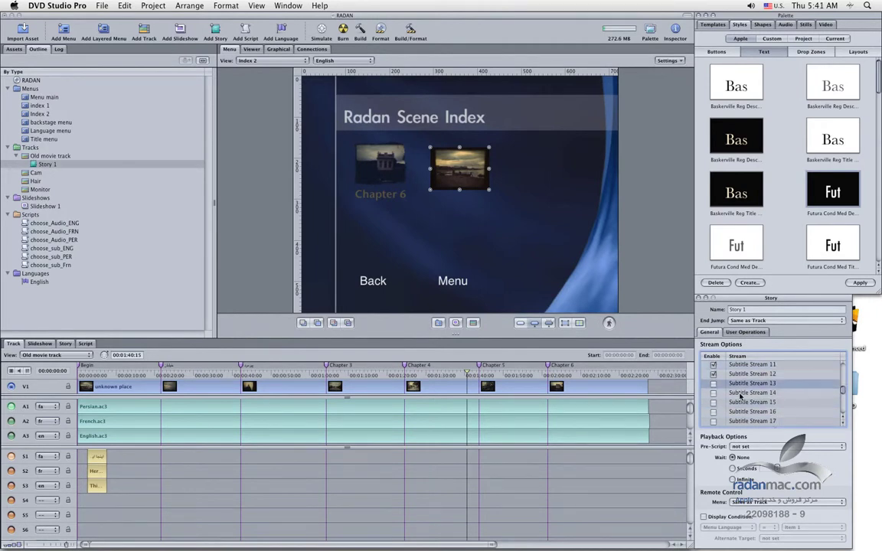
click(713, 383)
click(712, 373)
click(712, 364)
scroll(712, 364, up, 3)
click(713, 411)
click(713, 402)
click(713, 392)
click(713, 373)
click(713, 384)
scroll(753, 411, up, 3)
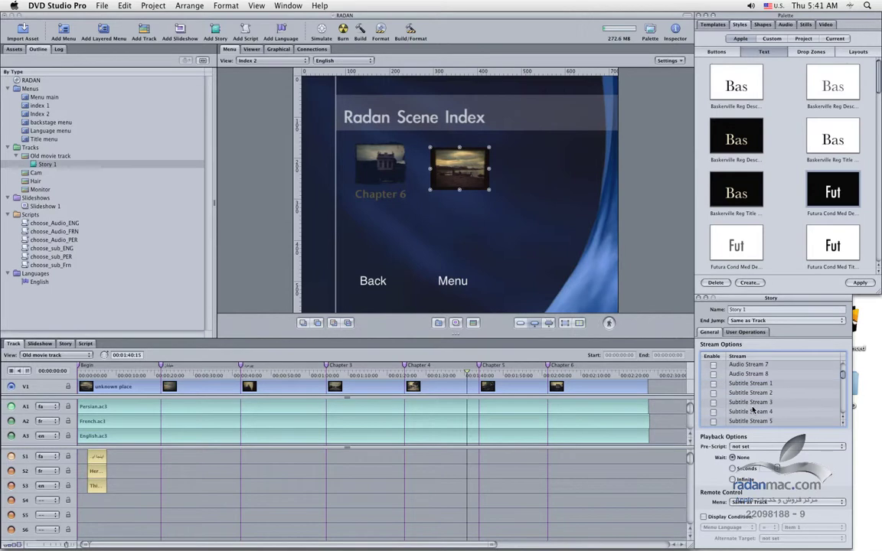
- Enable Subtitle Stream 3 in the stream options of Story 1
scroll(752, 410, down, 2)
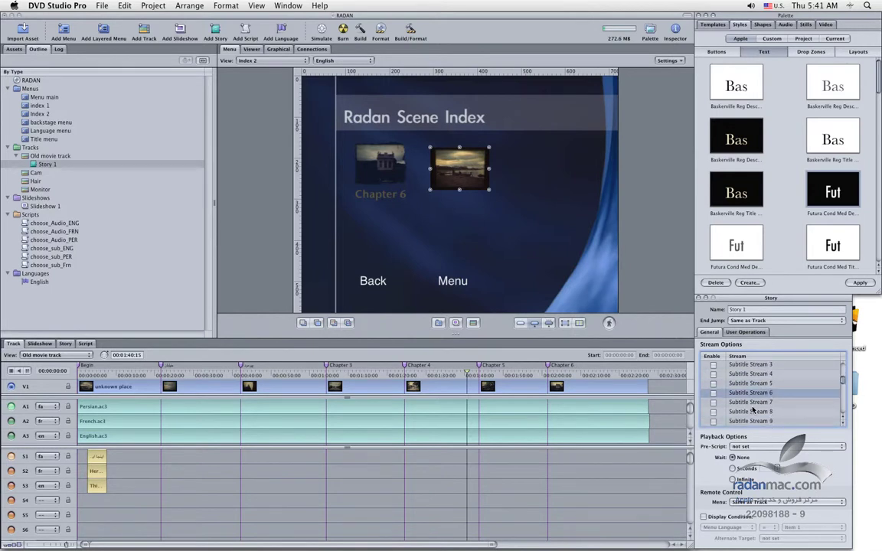
click(714, 366)
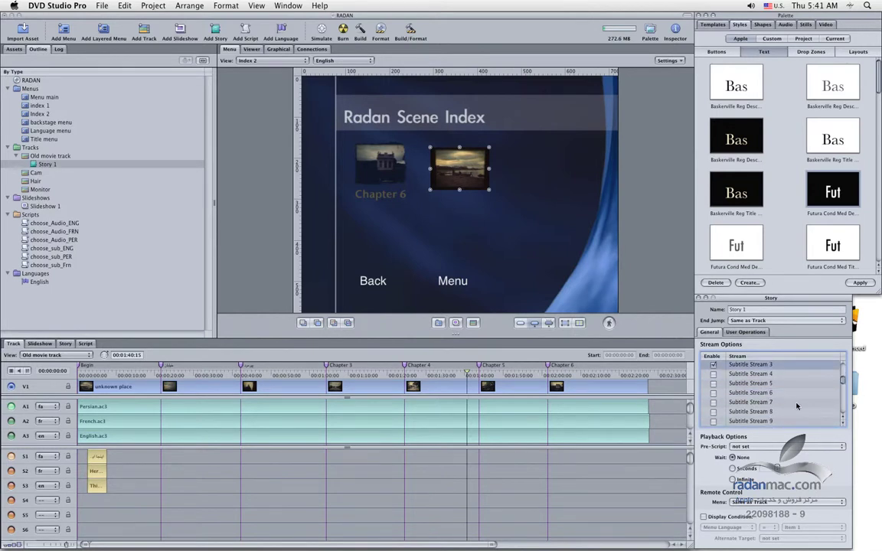
scroll(796, 406, up, 5)
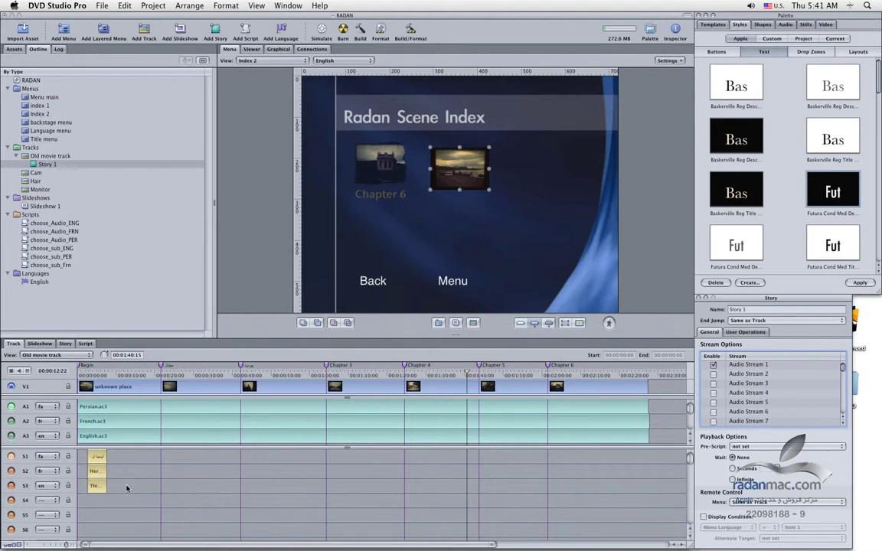
- Simulate Story 1 and check the available subtitle and audio stream choices while it plays
right_click(48, 164)
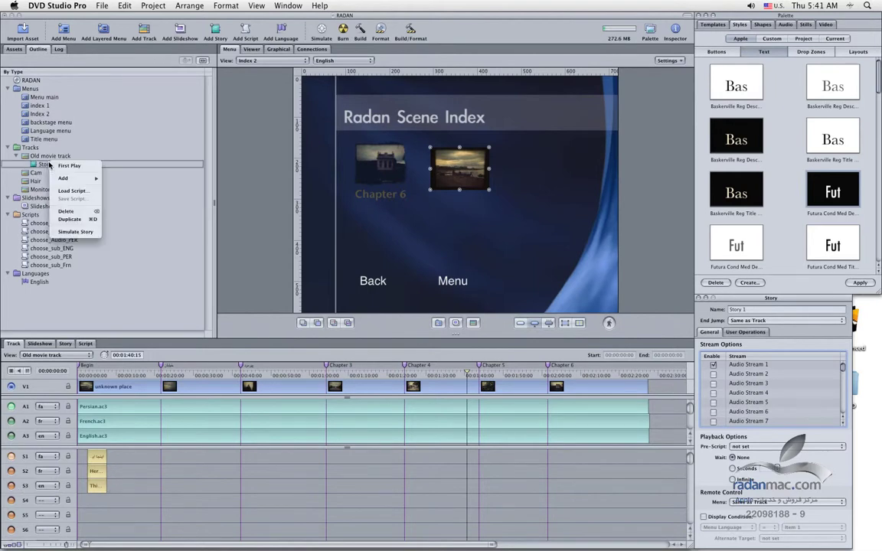
click(87, 232)
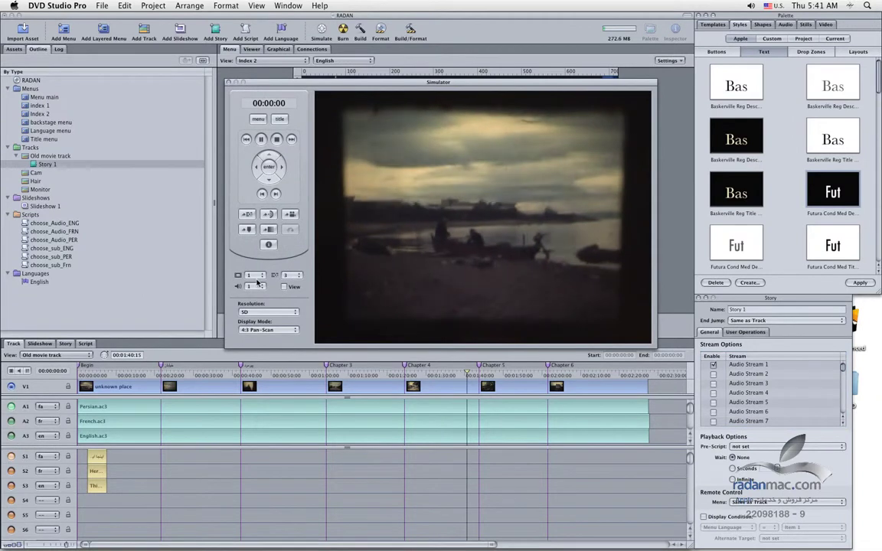
click(280, 275)
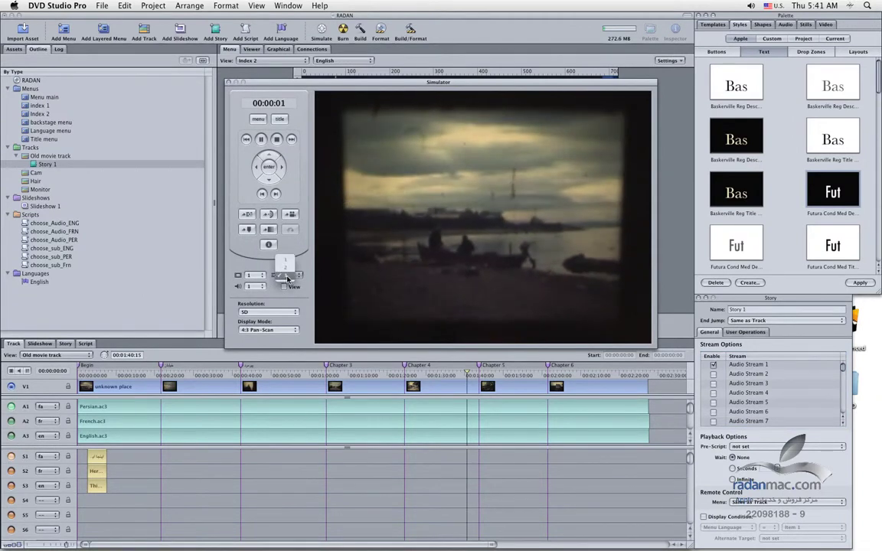
click(283, 281)
click(256, 287)
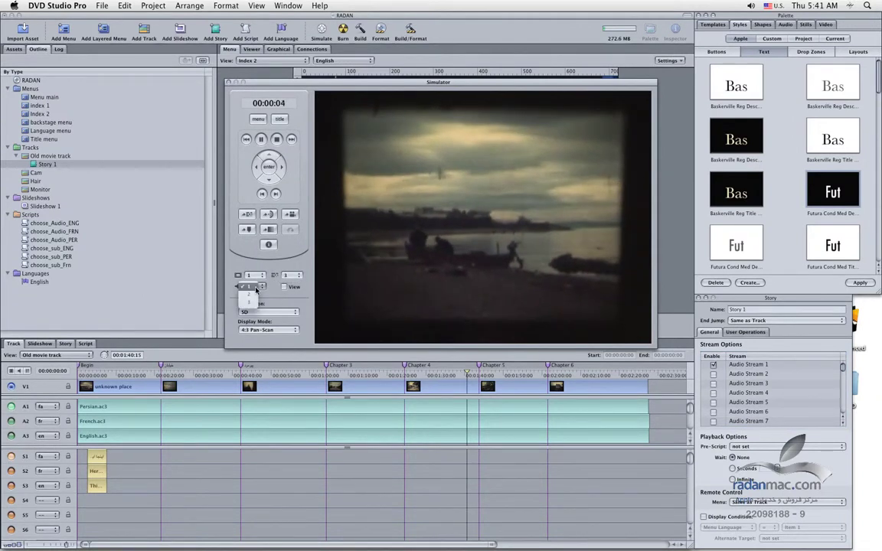
click(295, 292)
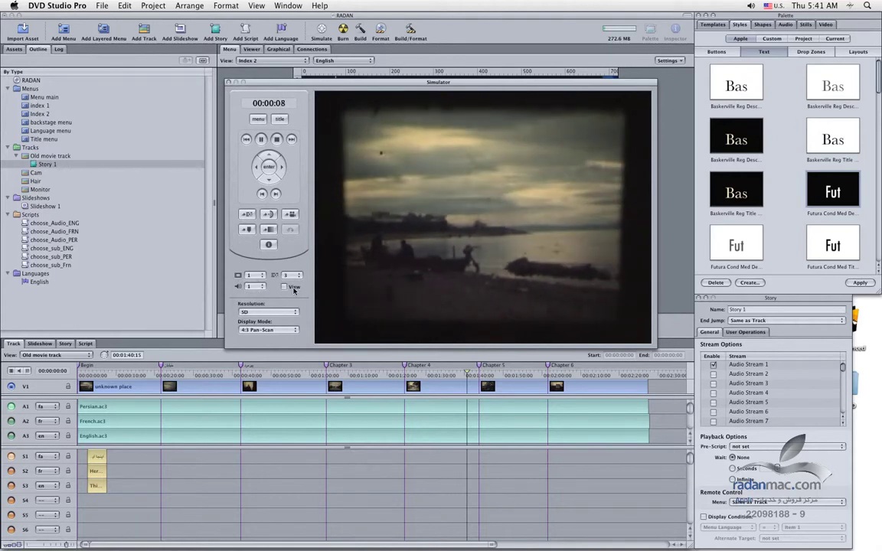
- Replay the simulated story from its beginning with subtitle viewing on, and close the simulator
click(293, 287)
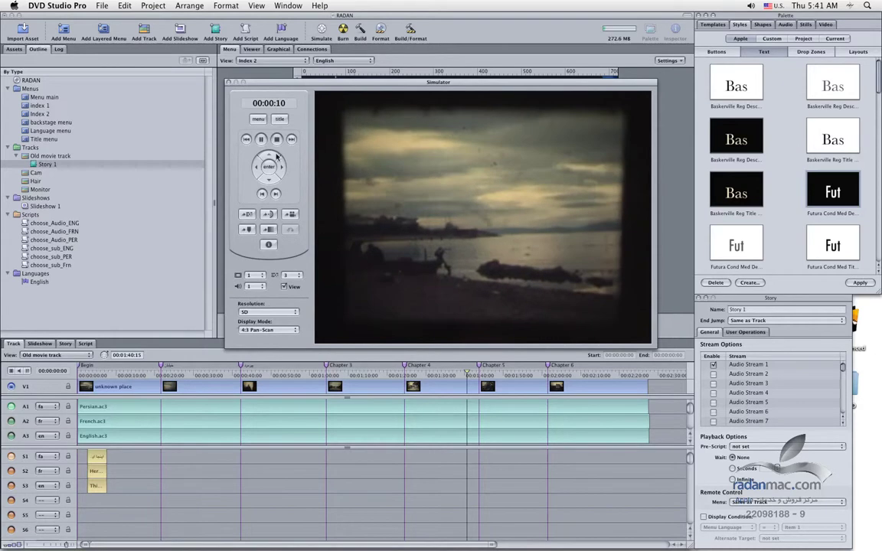
click(246, 139)
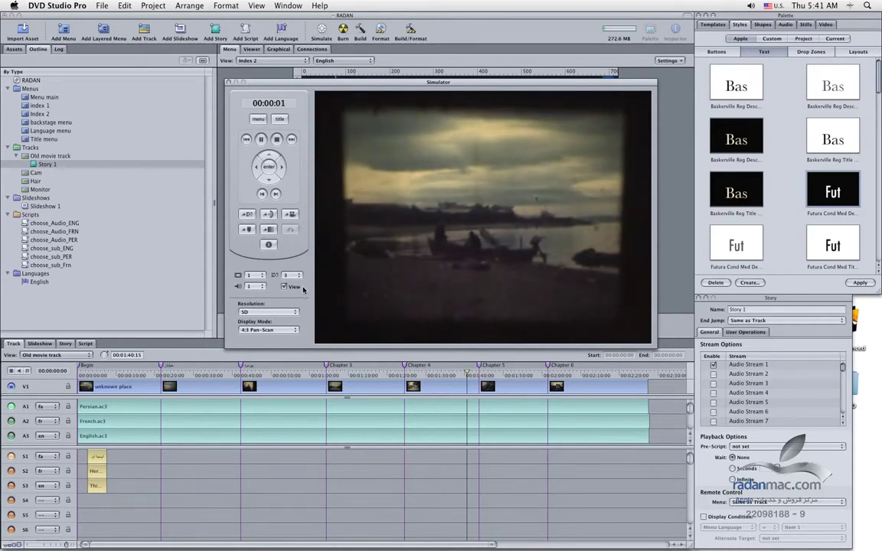
click(285, 287)
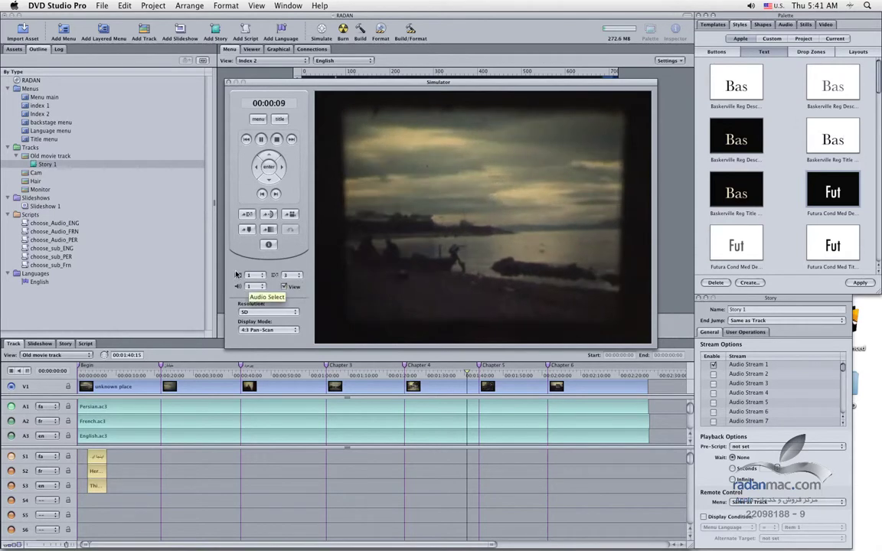
click(229, 82)
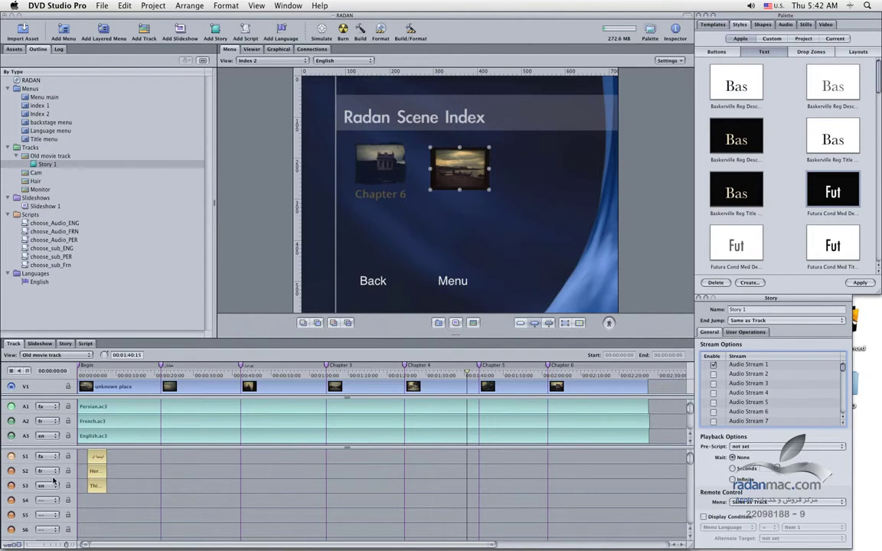
- Try enabling Audio Streams 2 and 3 in the stream options of Story 1
click(713, 377)
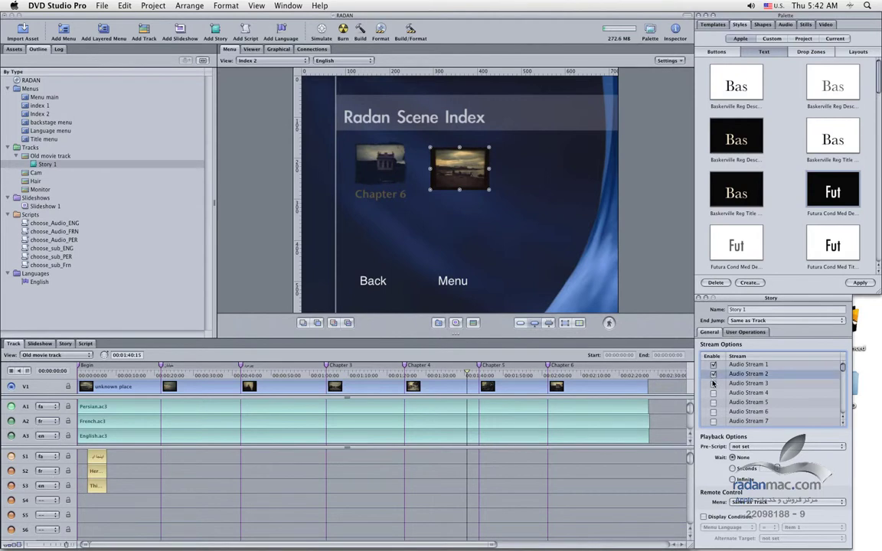
click(713, 383)
click(712, 373)
- View the Language menu, and compare the properties of Story 1 with those of Old movie track
click(50, 130)
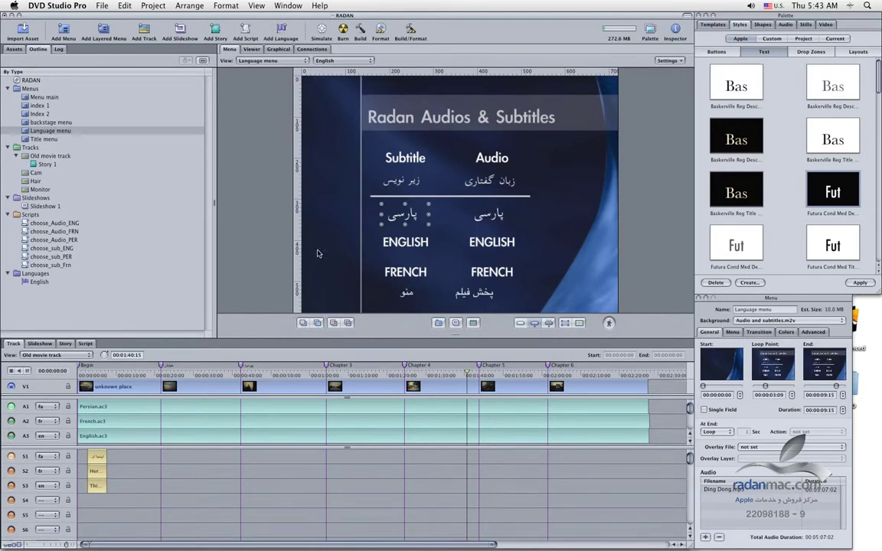
click(46, 165)
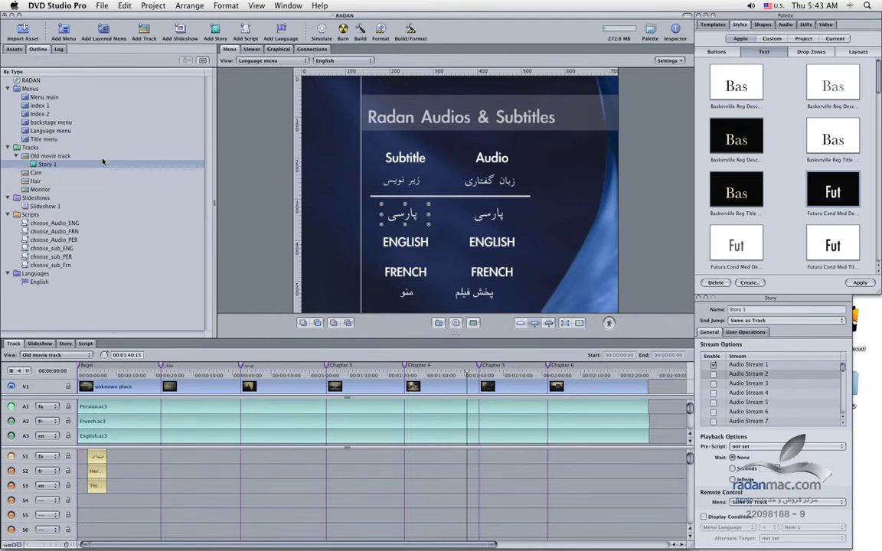
click(54, 156)
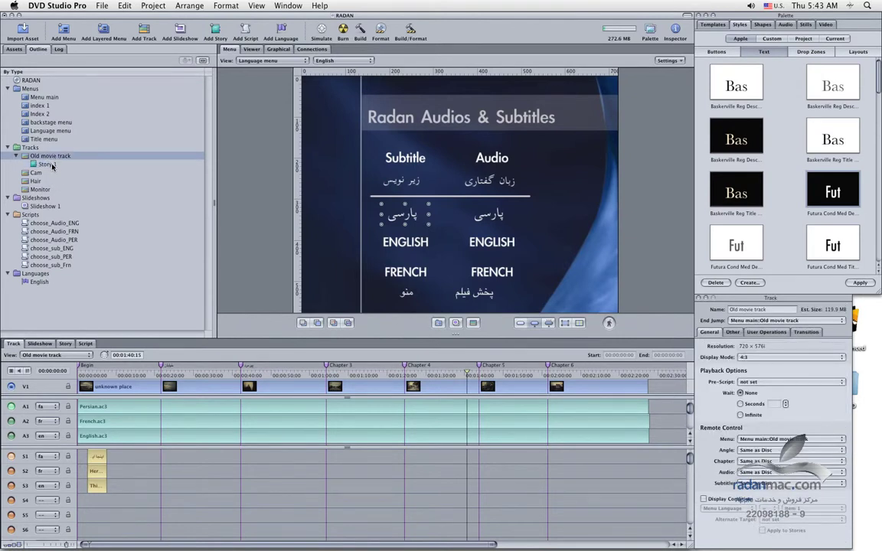
- Delete Story 1 from Old movie track and undo the deletion
click(52, 166)
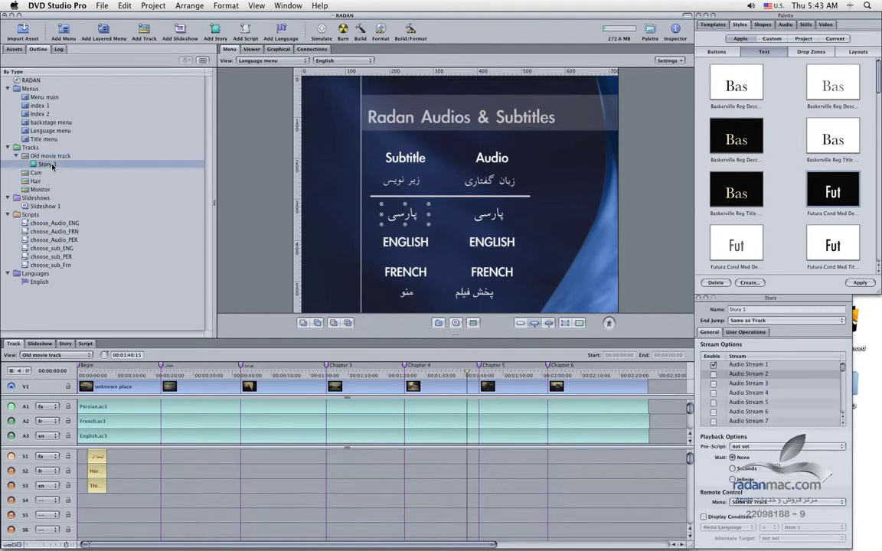
key(Delete)
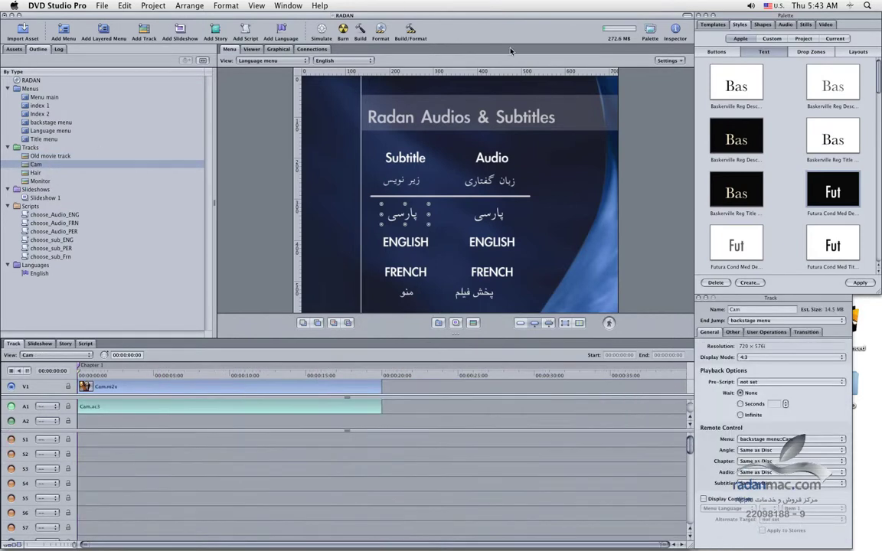
key(super+z)
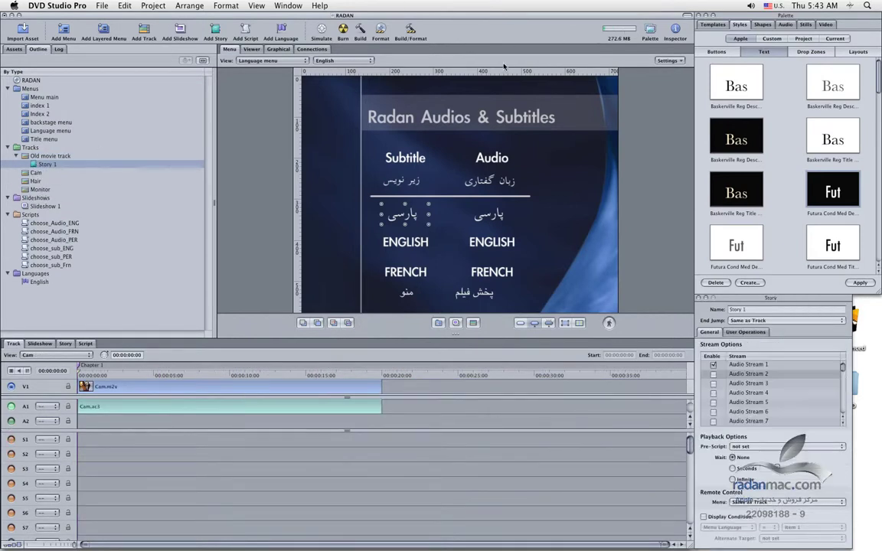
- Duplicate Old movie track, delete the copy together with its story, and reselect Story 1
click(58, 157)
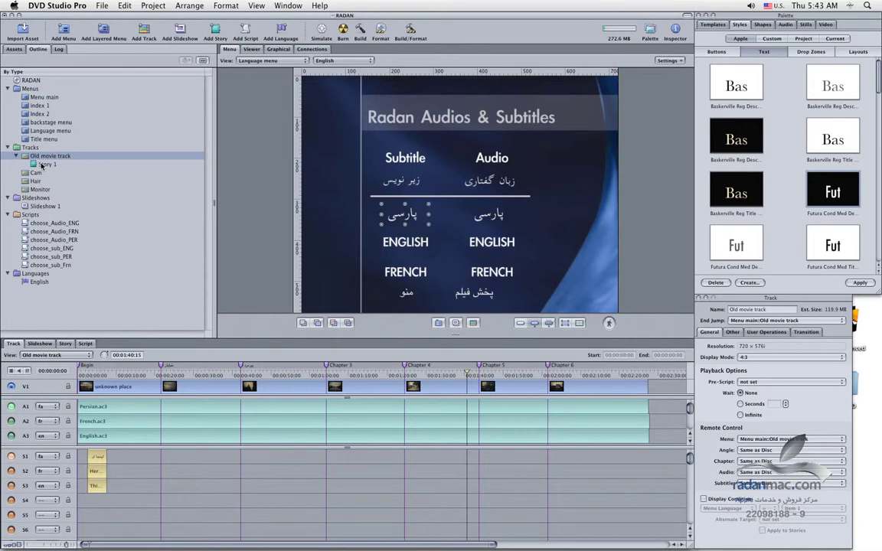
mouse_move(48, 161)
key(super+d)
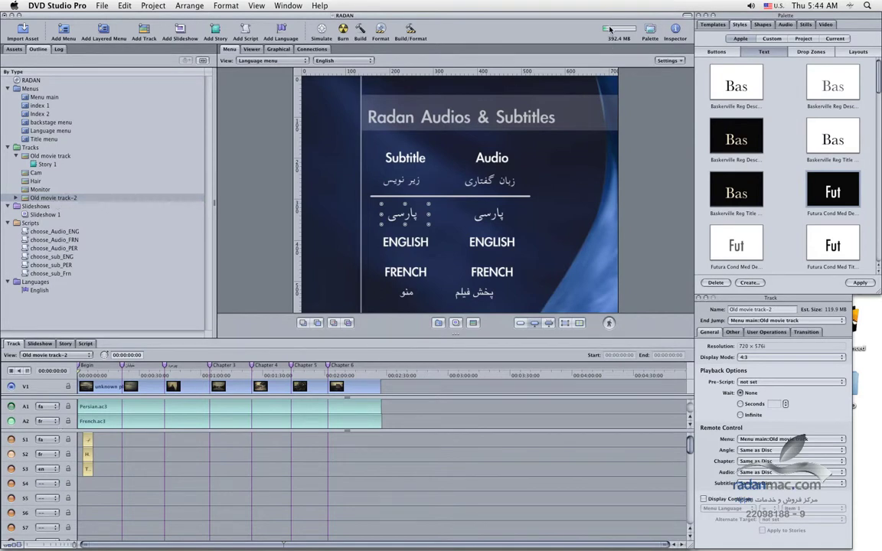
click(56, 200)
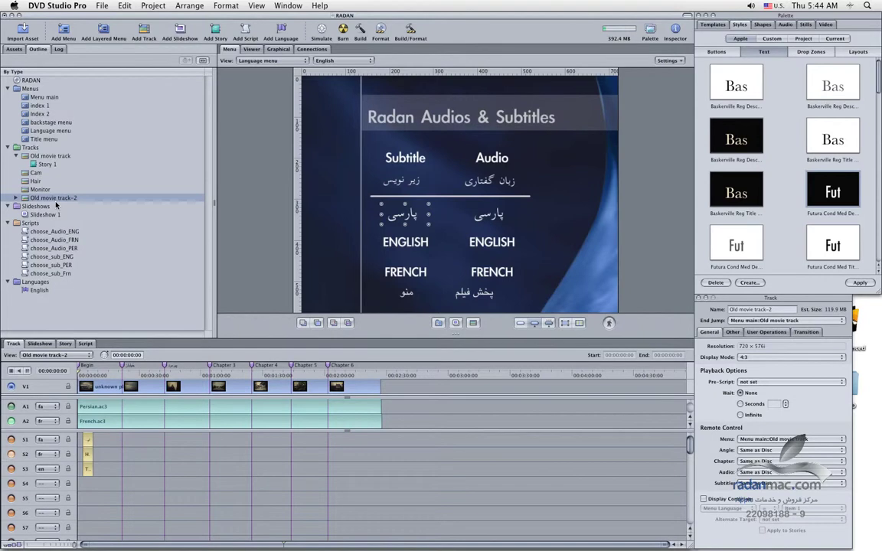
key(Delete)
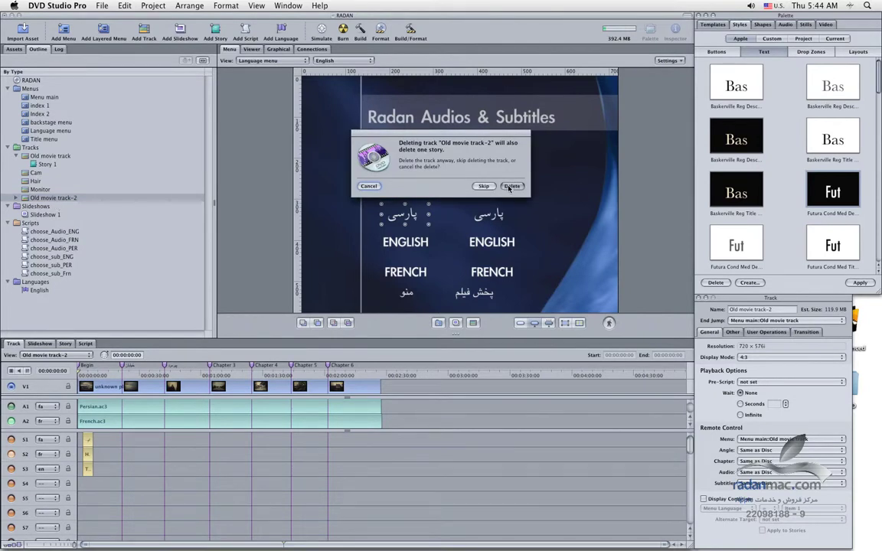
click(510, 186)
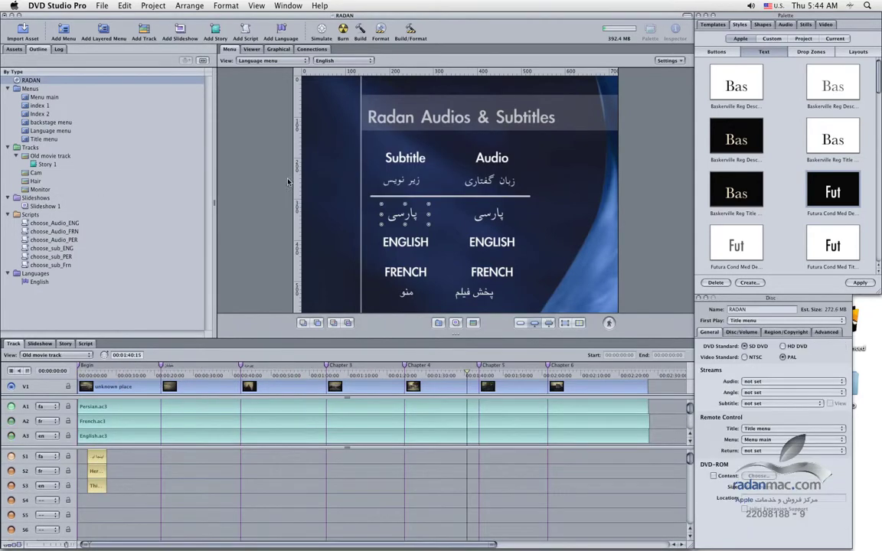
click(47, 164)
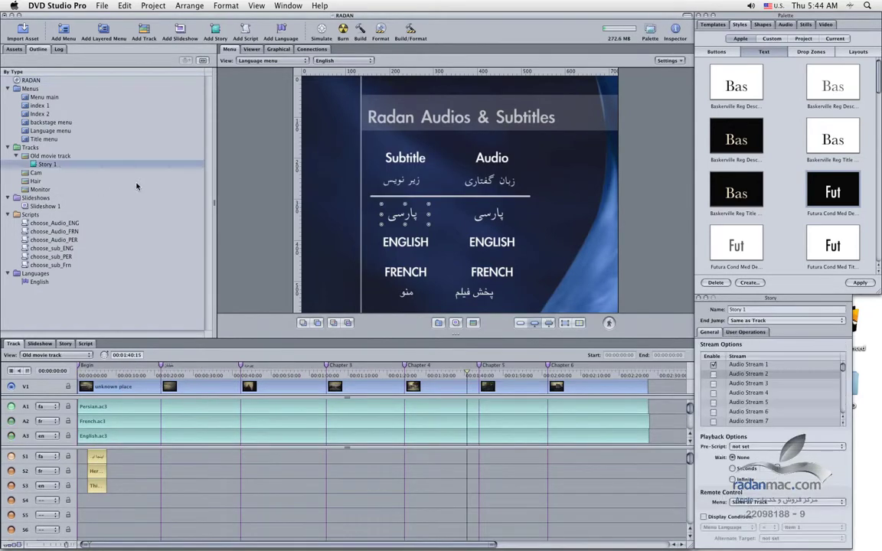